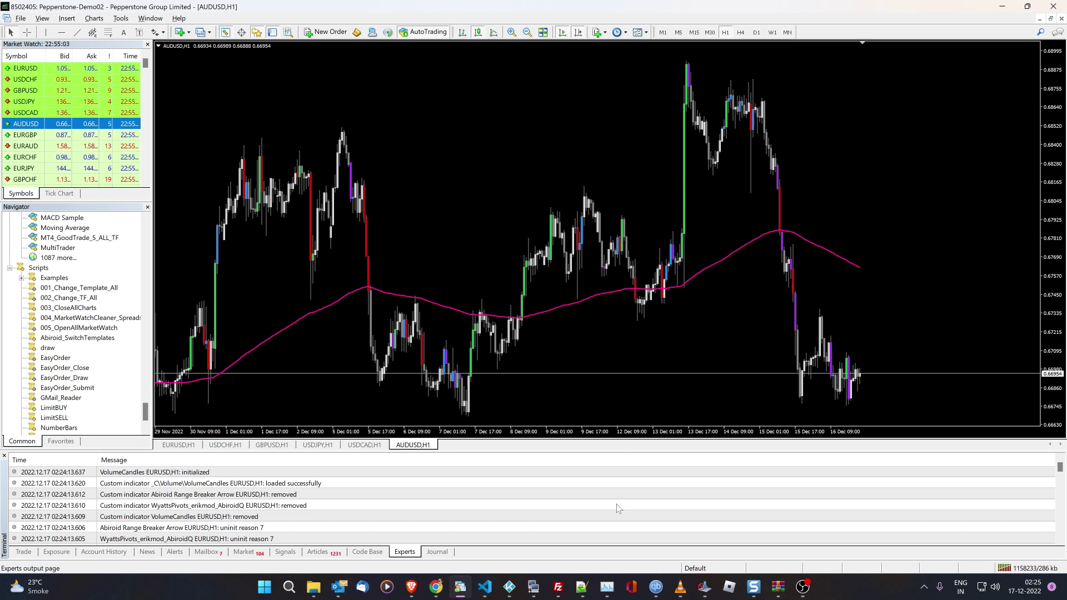
- Switch to Visual Studio Code and look through the source code of Abiroid_SwitchTemplates.mq4
{"action": "left_click", "coordinate": [486, 587]}
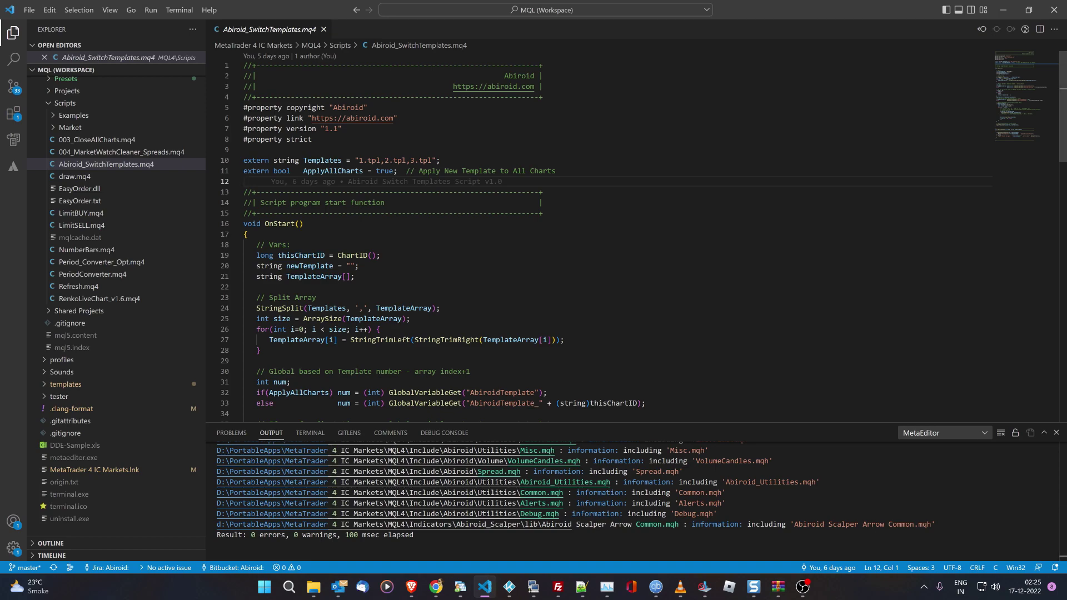
{"action": "scroll", "coordinate": [600, 238], "scroll_direction": "down", "scroll_amount": 8}
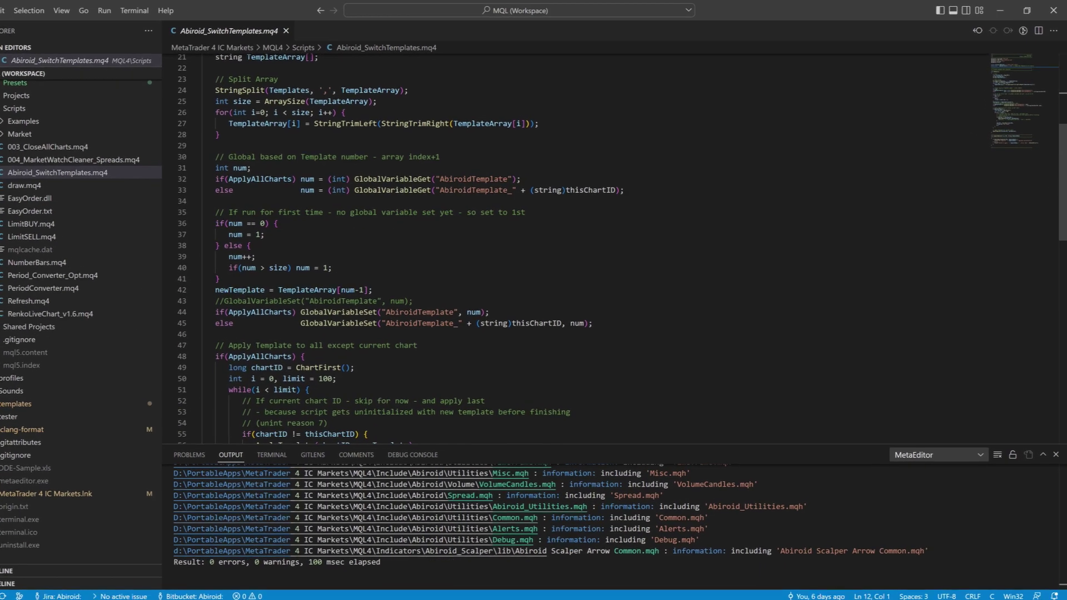
{"action": "scroll", "coordinate": [600, 238], "scroll_direction": "up", "scroll_amount": 6}
{"action": "scroll", "coordinate": [500, 289], "scroll_direction": "up", "scroll_amount": 2}
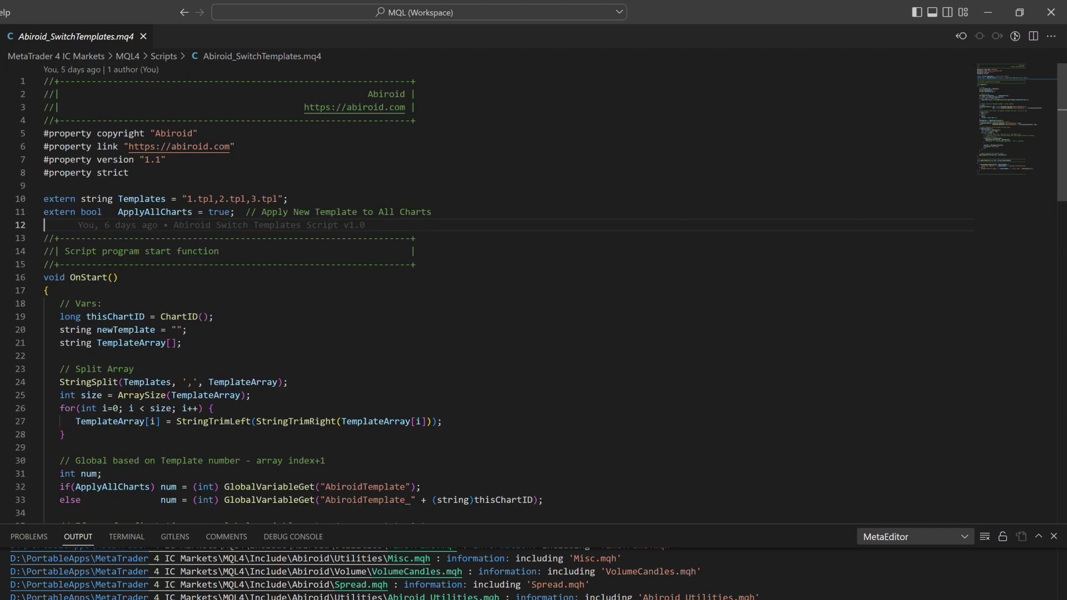
- Switch to Chrome and review the Template Switcher Script (Source Code) product page, highlighting its title
{"action": "left_click", "coordinate": [436, 590]}
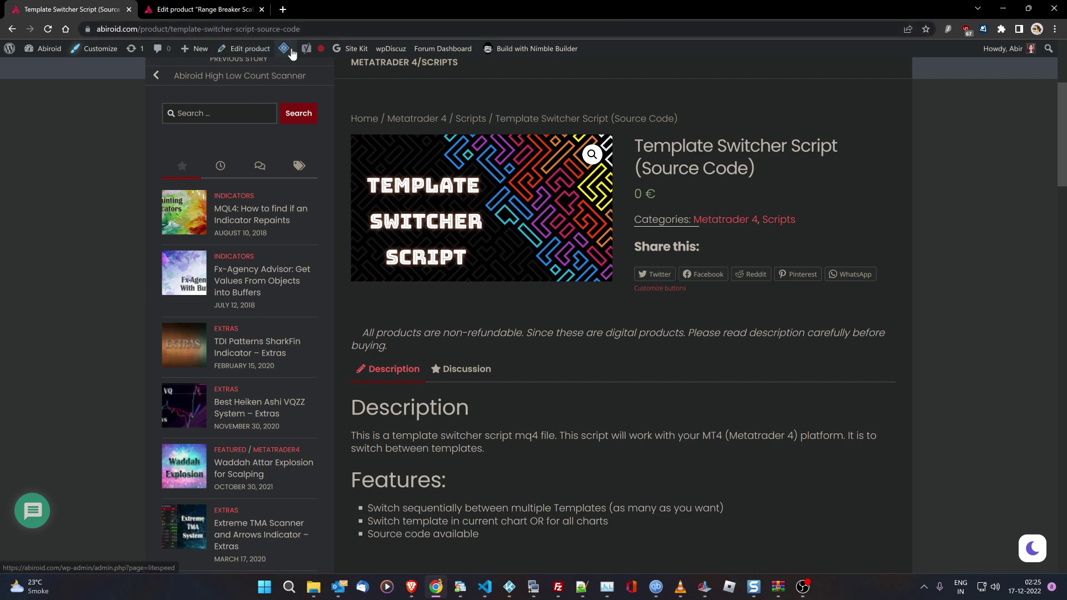
{"action": "left_click_drag", "start_coordinate": [634, 145], "coordinate": [778, 179]}
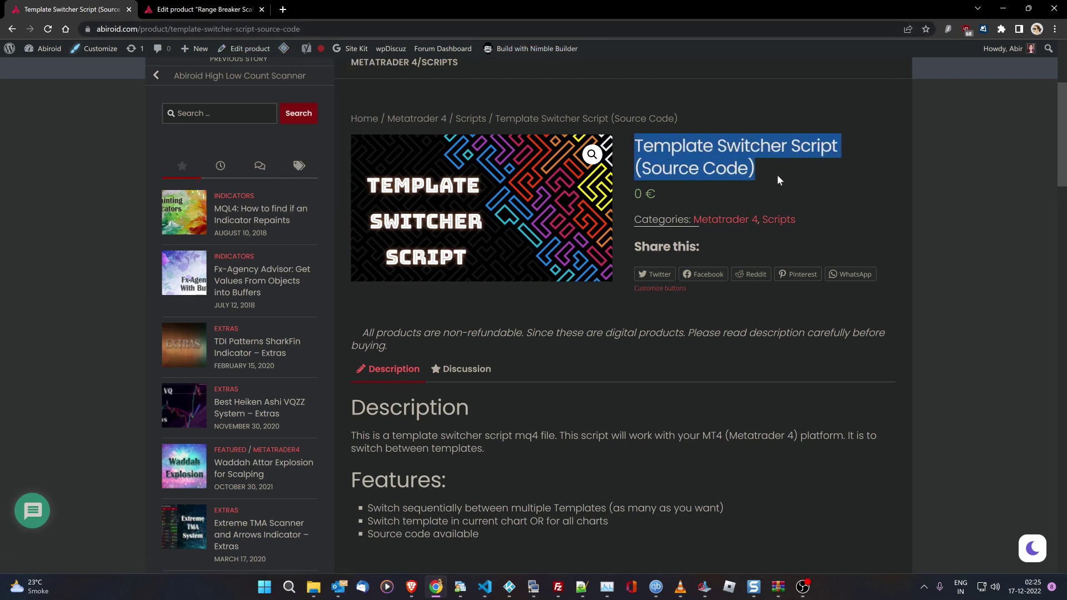
{"action": "scroll", "coordinate": [777, 174], "scroll_direction": "down", "scroll_amount": 2}
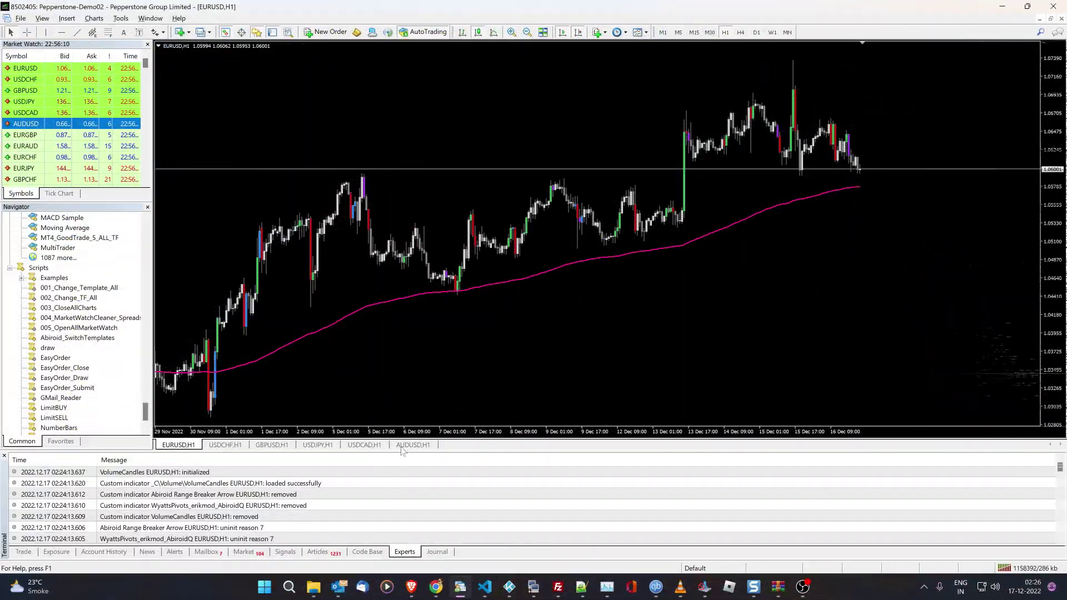
- In MetaTrader, tile all open chart windows and maximize the EURUSD,H1 chart
{"action": "right_click", "coordinate": [406, 445]}
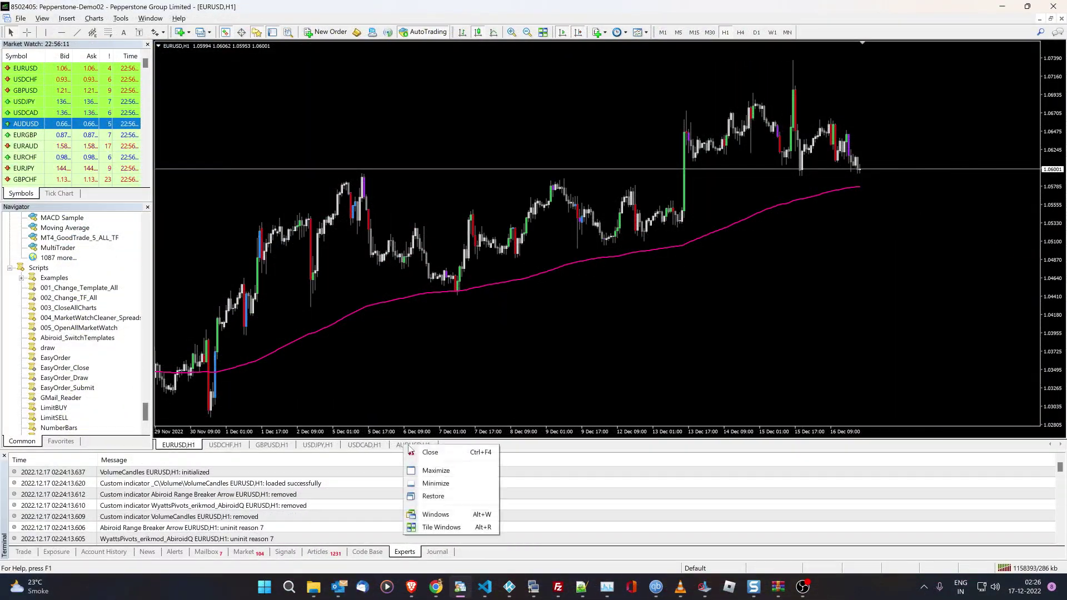
{"action": "left_click", "coordinate": [431, 528]}
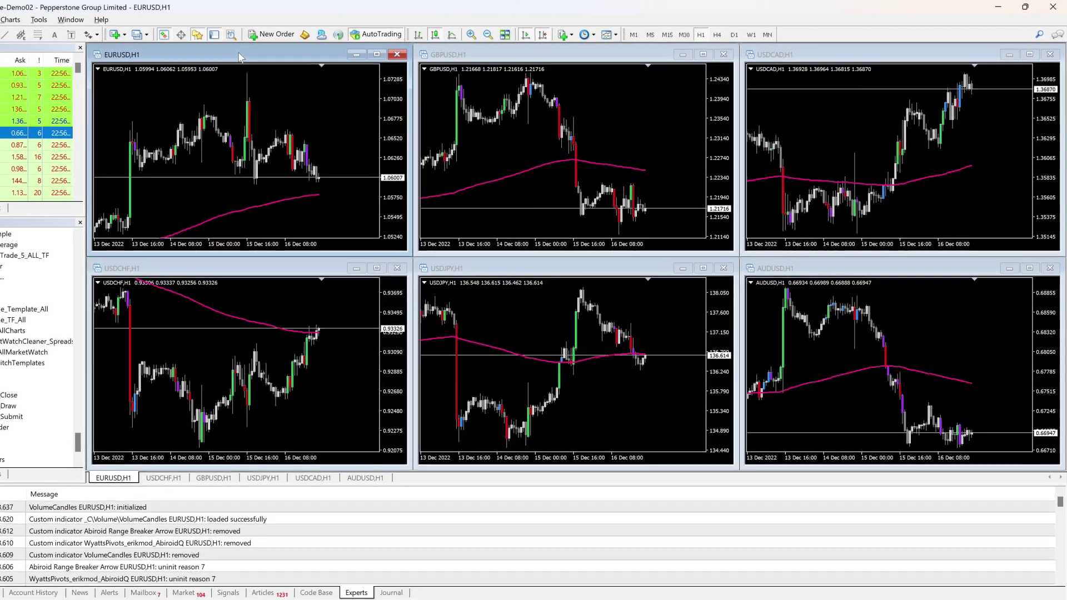
{"action": "double_click", "coordinate": [273, 51]}
- Apply the saved templates 1, 2 and 3 one after another to the EURUSD,H1 chart
{"action": "right_click", "coordinate": [266, 118]}
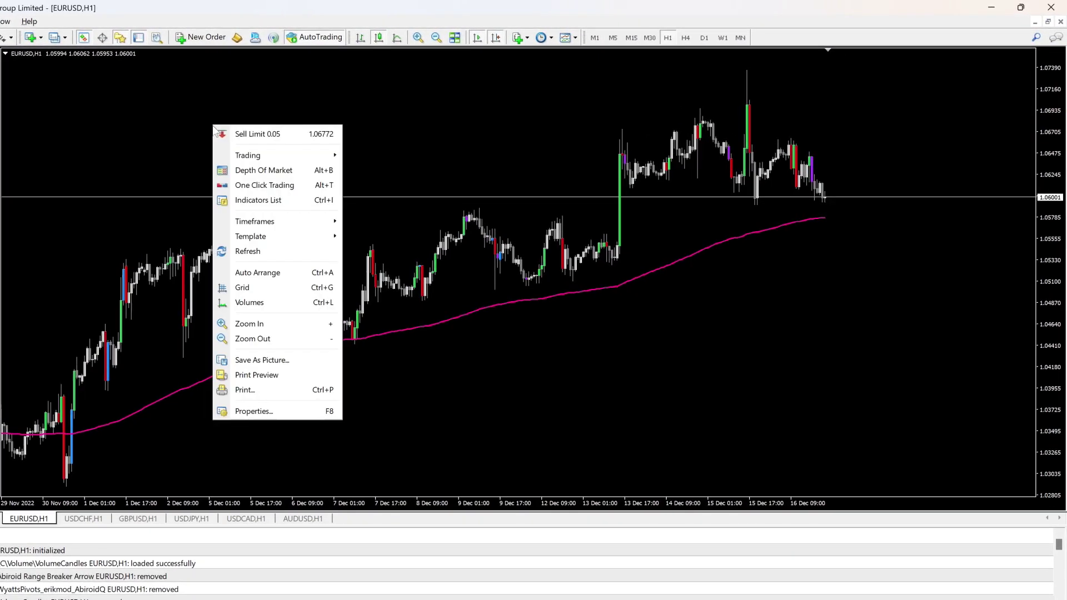
{"action": "mouse_move", "coordinate": [270, 238]}
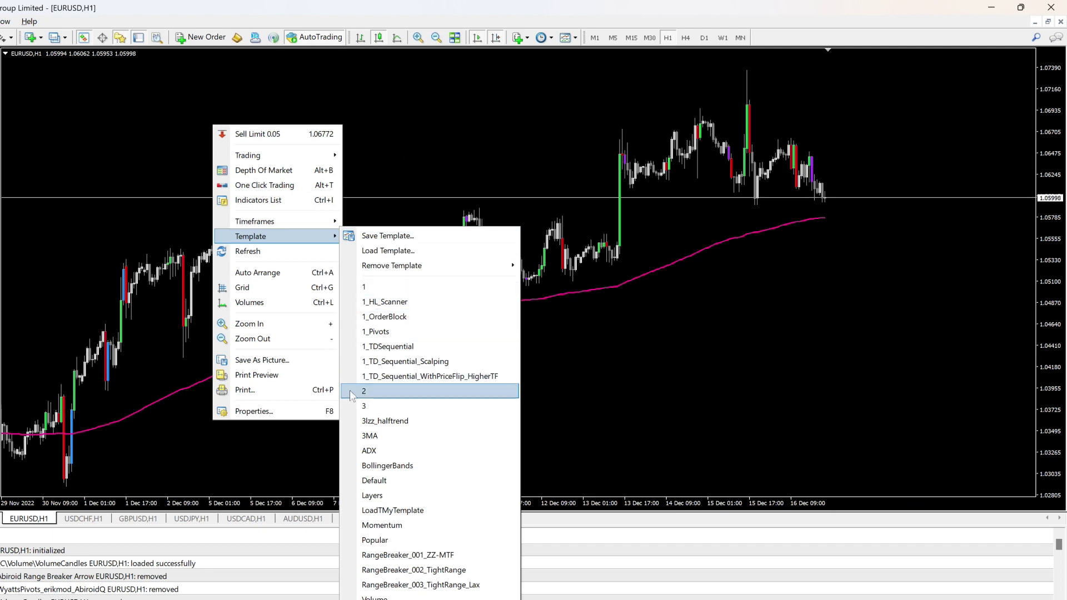
{"action": "left_click", "coordinate": [368, 288]}
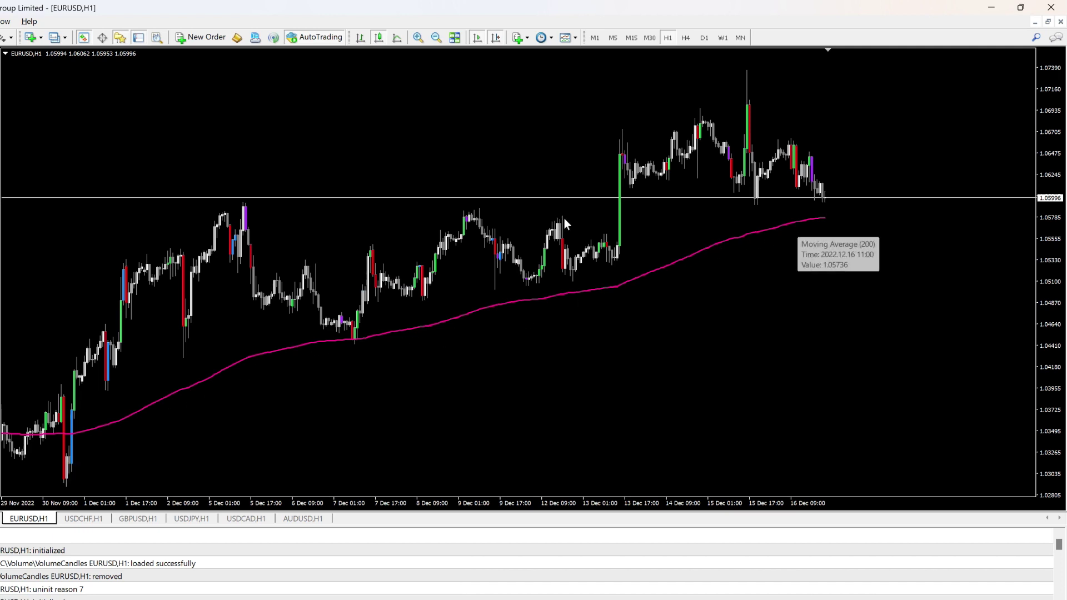
{"action": "right_click", "coordinate": [376, 166]}
{"action": "mouse_move", "coordinate": [413, 276]}
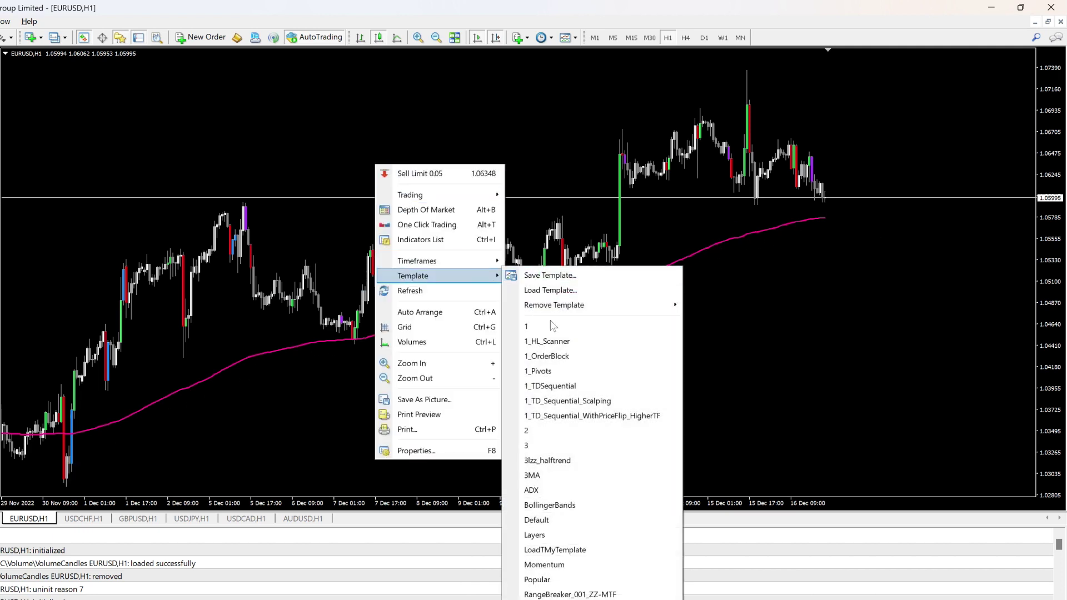
{"action": "left_click", "coordinate": [535, 433]}
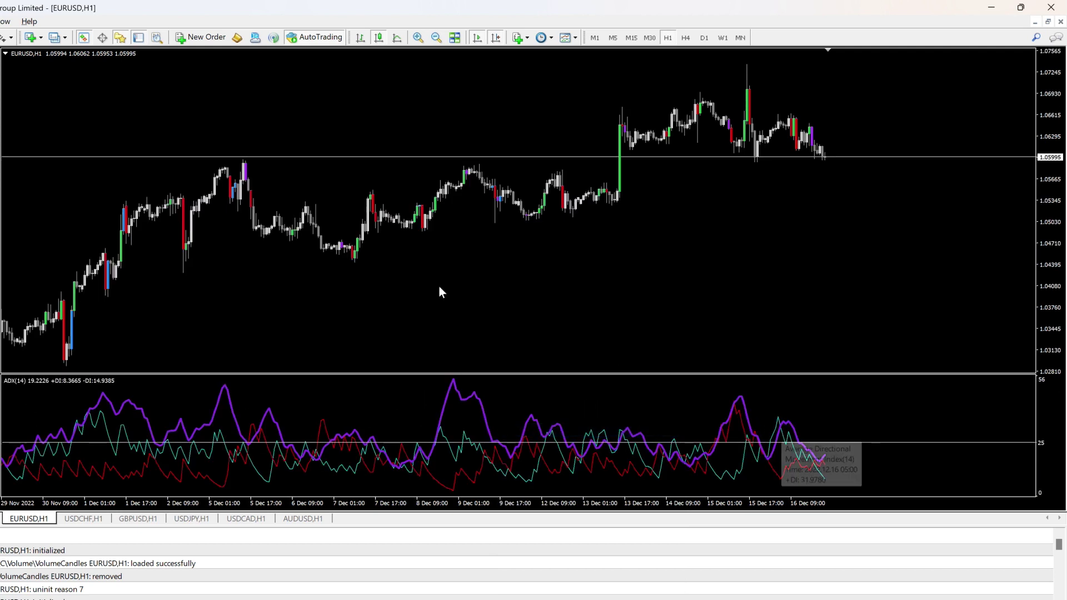
{"action": "right_click", "coordinate": [429, 250]}
{"action": "mouse_move", "coordinate": [472, 362]}
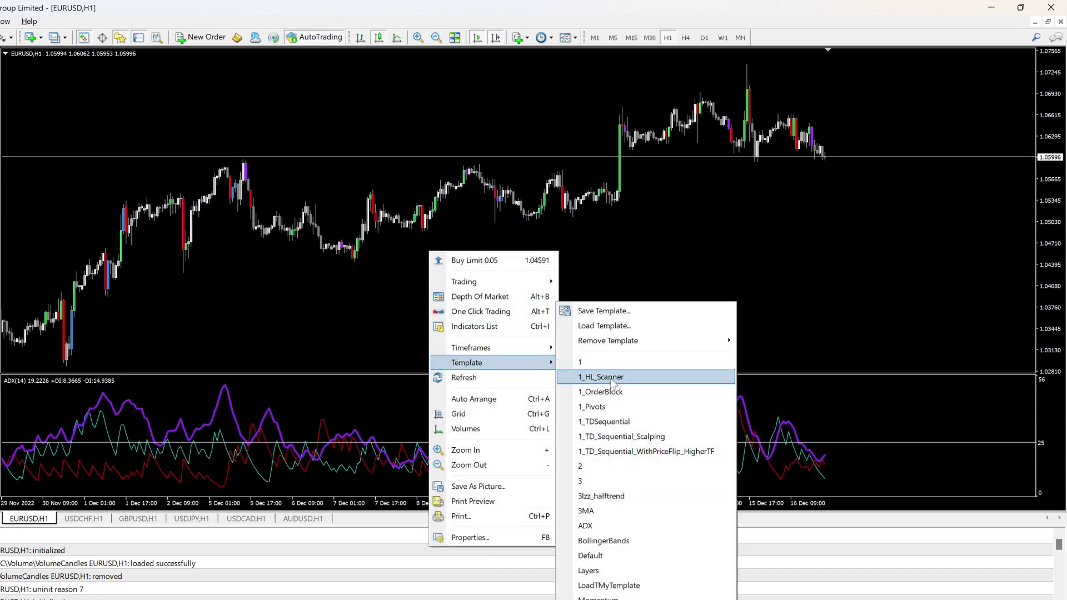
{"action": "left_click", "coordinate": [582, 481]}
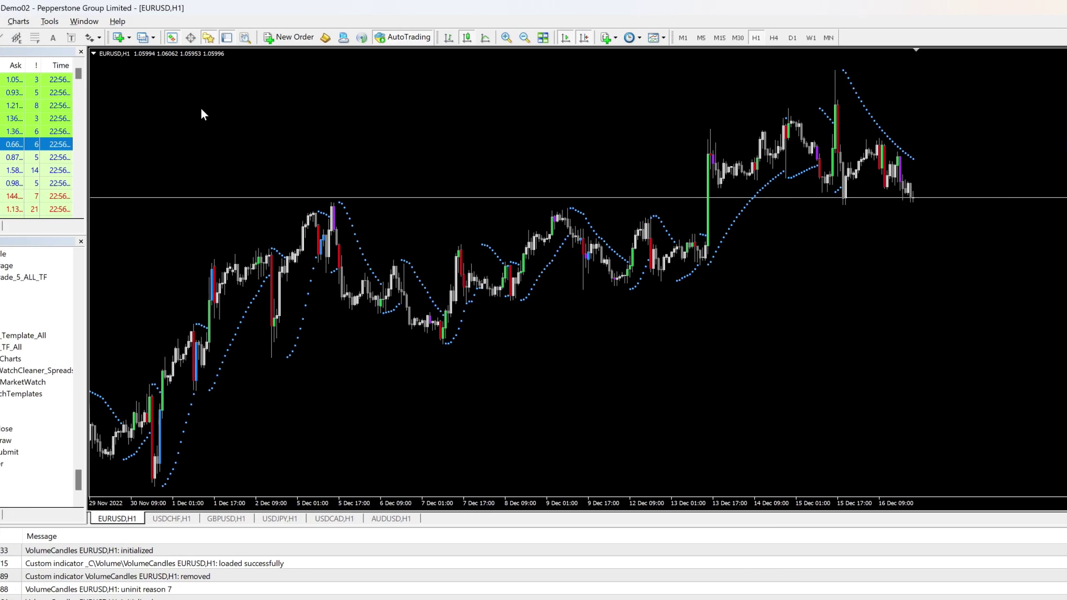
- Delete the AbiroidTemplate entry from the terminal's global variables and close the list
{"action": "left_click", "coordinate": [49, 21]}
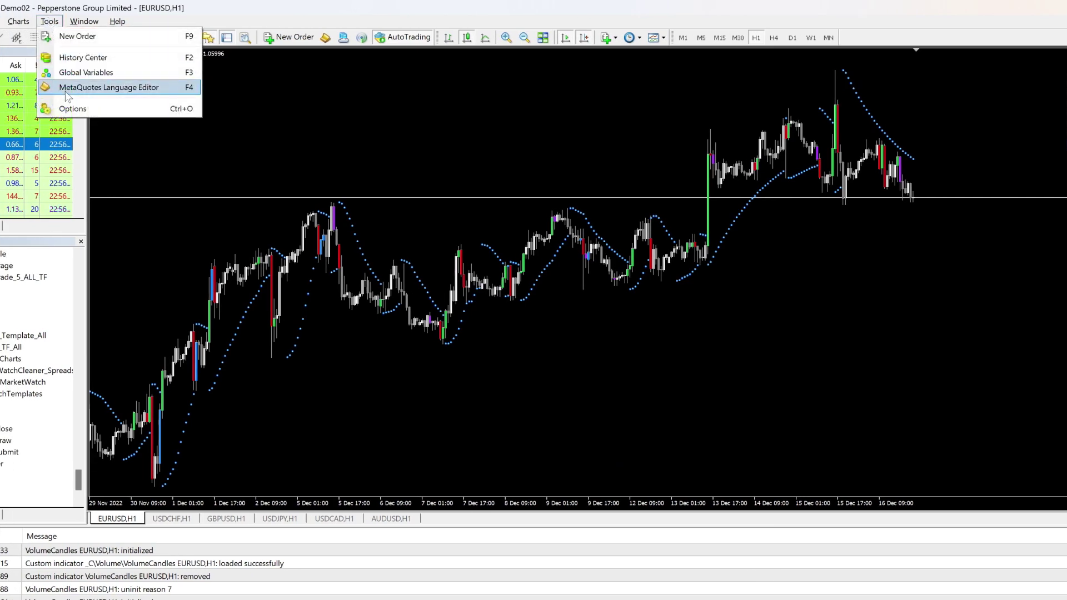
{"action": "left_click", "coordinate": [73, 72]}
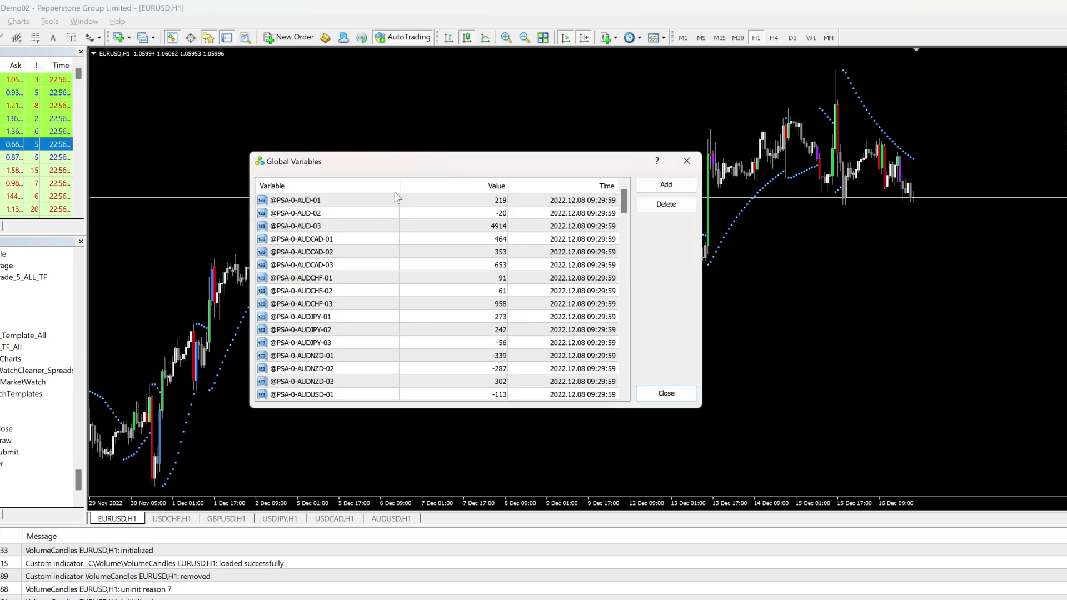
{"action": "left_click_drag", "start_coordinate": [627, 206], "coordinate": [626, 378]}
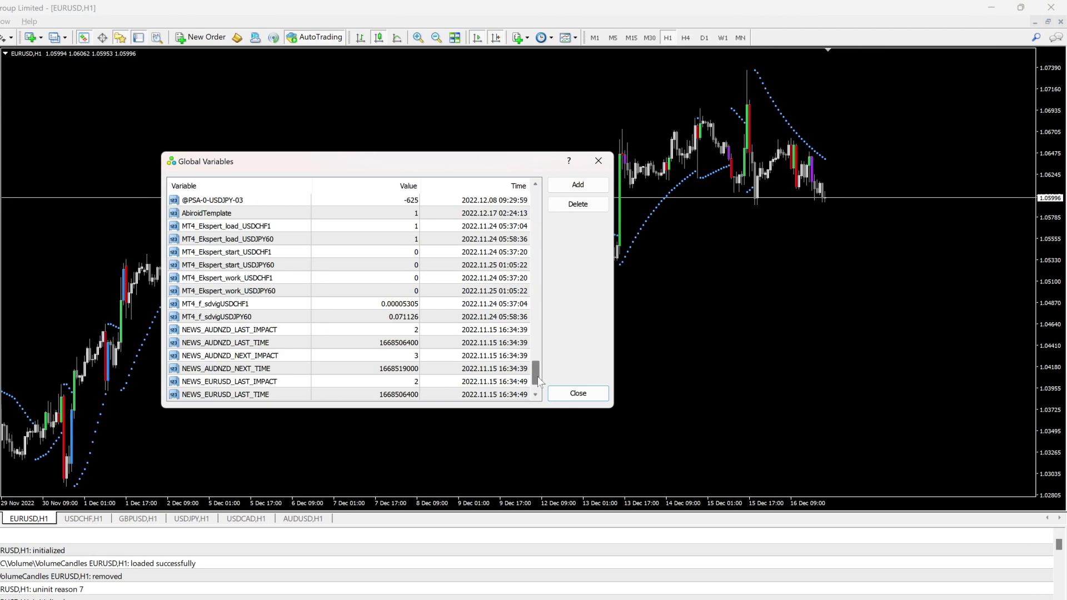
{"action": "left_click_drag", "start_coordinate": [538, 381], "coordinate": [537, 378]}
{"action": "left_click", "coordinate": [170, 227]}
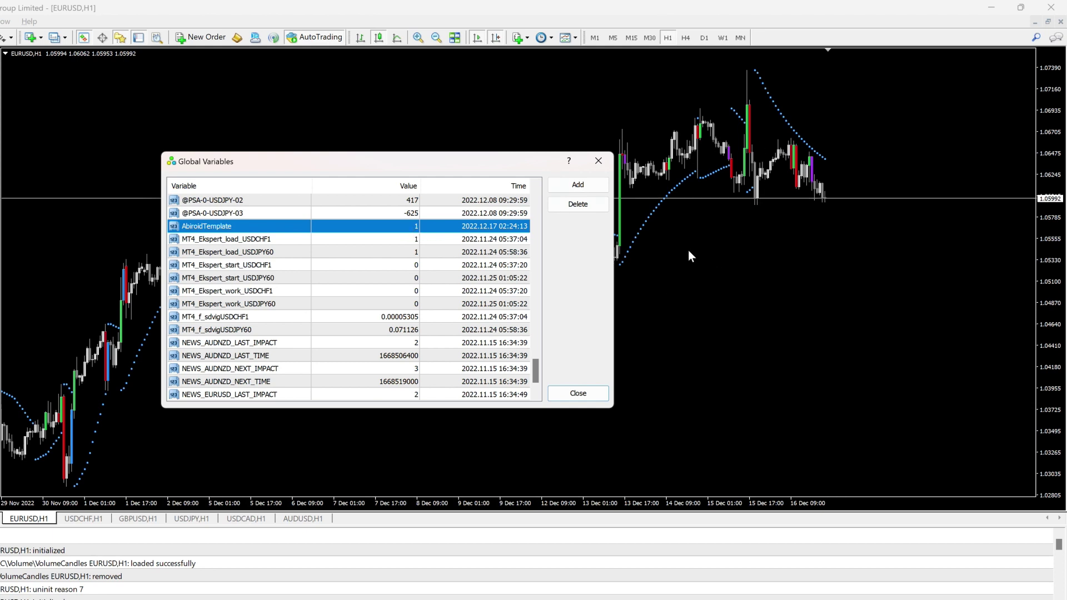
{"action": "left_click", "coordinate": [575, 204]}
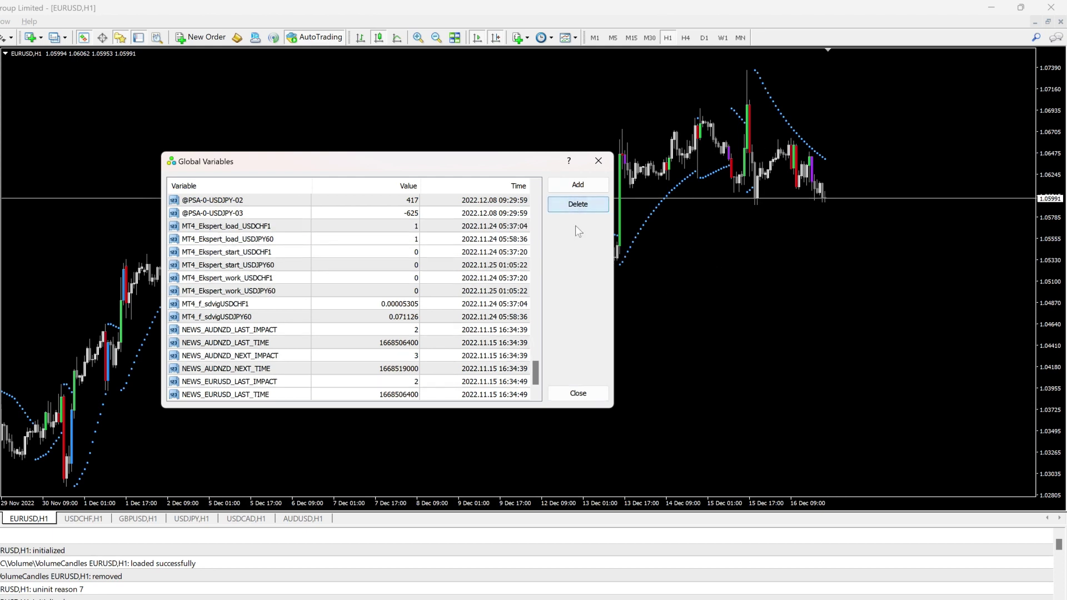
{"action": "left_click", "coordinate": [575, 393]}
- Restore the maximized EURUSD,H1 chart to the tiled window layout
{"action": "right_click", "coordinate": [31, 519]}
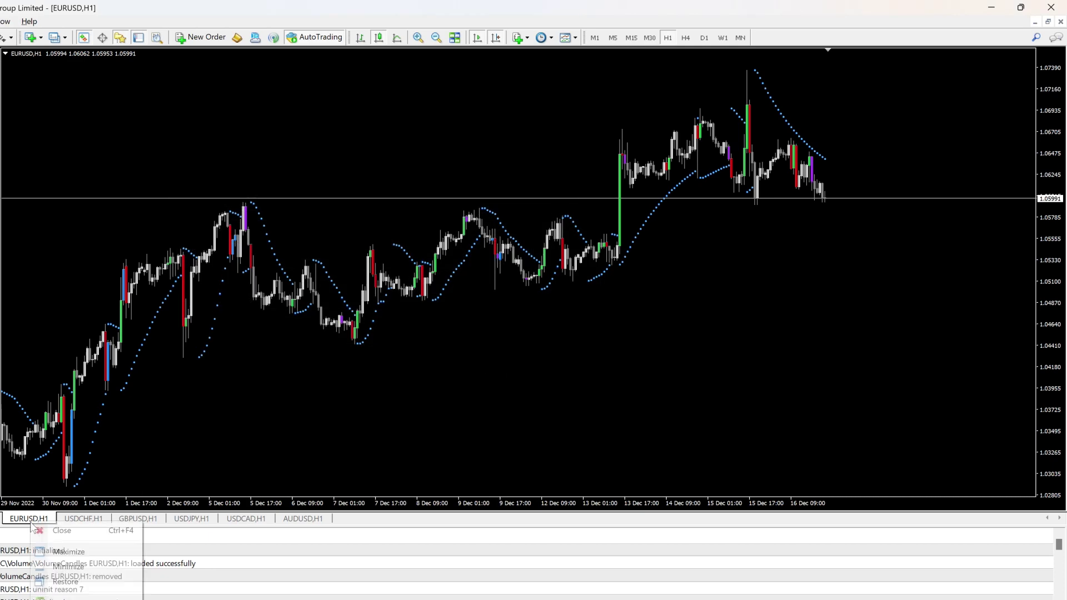
{"action": "left_click", "coordinate": [56, 585]}
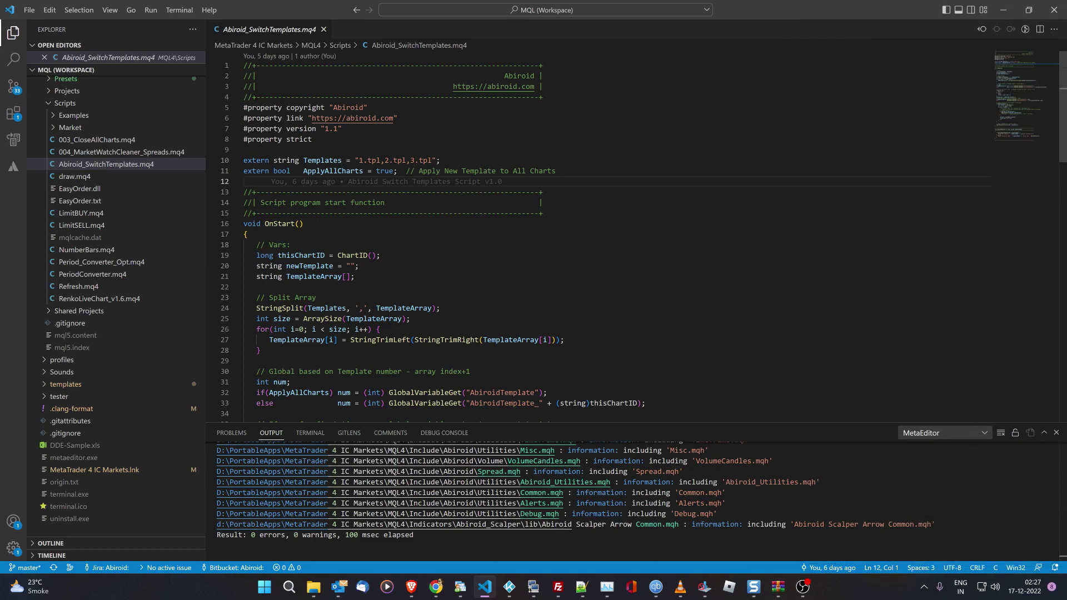
- In the script source, add spaces around the Templates list entries so the value reads "1.tpl , 2.tpl, 3.tpl"
{"action": "left_click_drag", "start_coordinate": [359, 161], "coordinate": [432, 161]}
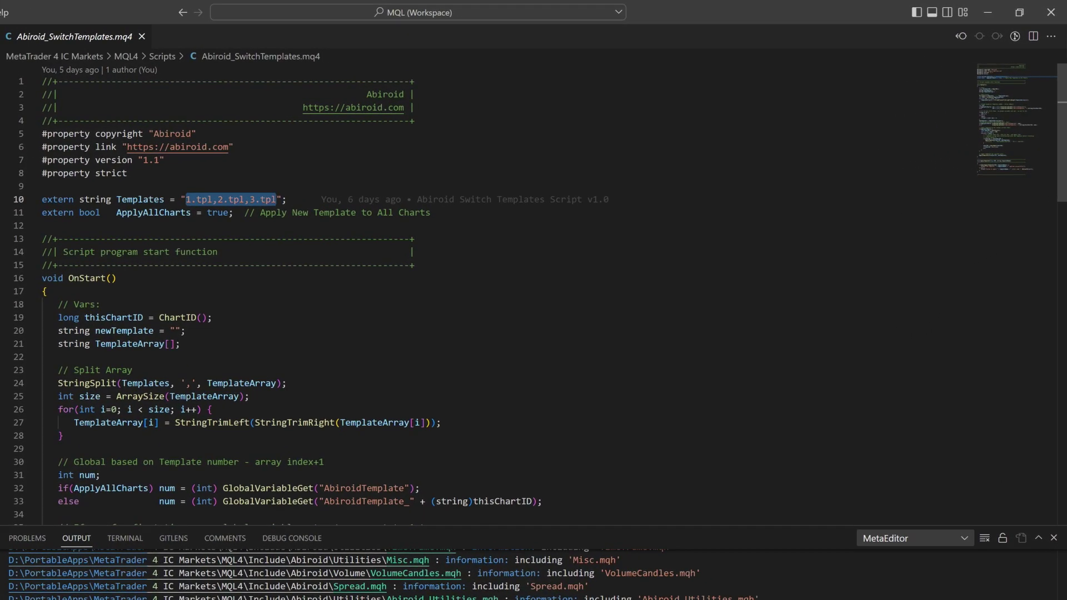
{"action": "left_click", "coordinate": [218, 200]}
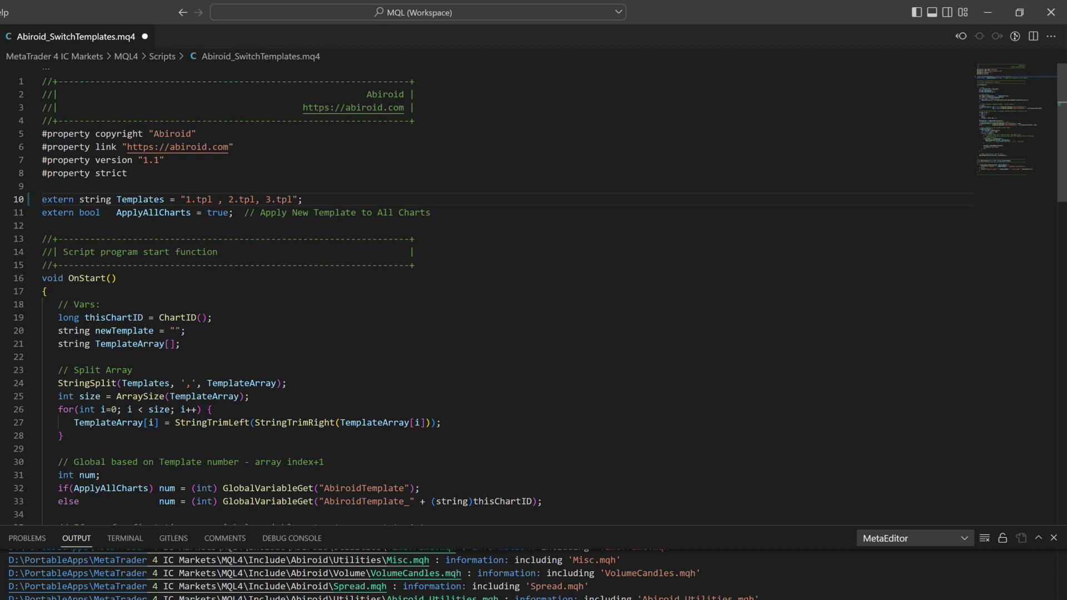
- Remove the spaces between the Templates list entries so the value reads "1.tpl,2.tpl,3.tpl"
{"action": "left_click", "coordinate": [255, 199]}
{"action": "key", "text": "Delete"}
{"action": "key", "text": "Right"}
{"action": "key", "text": "Delete"}
{"action": "key", "text": "Delete"}
{"action": "key", "text": "Right"}
{"action": "key", "text": "Delete"}
- Highlight the template file names 3.tpl and 1.tpl in the Templates string on line 10
{"action": "key", "text": "shift+Right"}
{"action": "key", "text": "shift+Right"}
{"action": "key", "text": "shift+Right"}
{"action": "key", "text": "shift+Right"}
{"action": "key", "text": "shift+Right"}
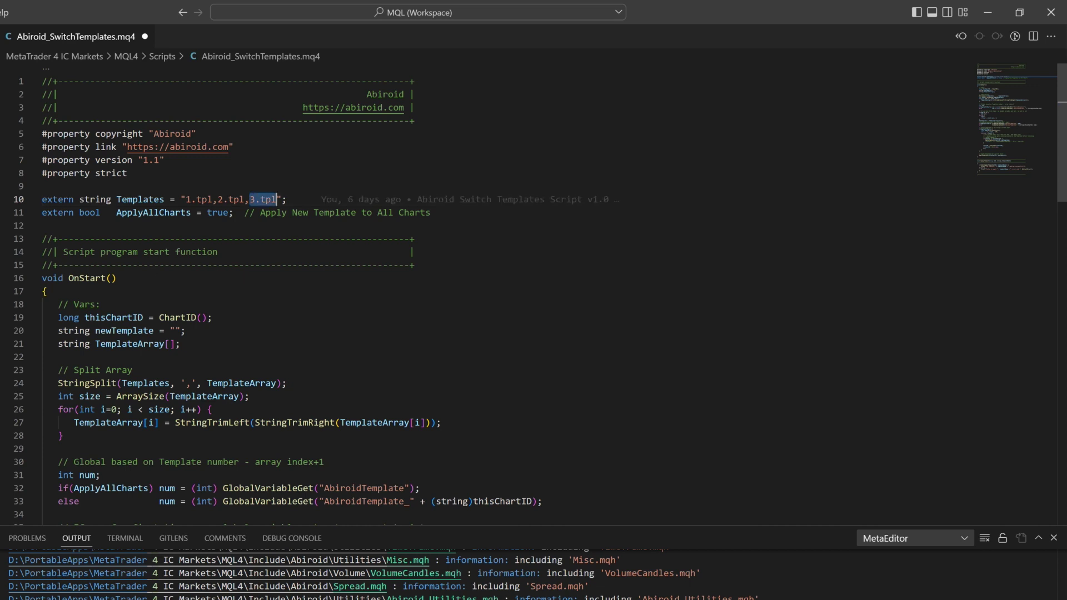
{"action": "left_click_drag", "start_coordinate": [186, 200], "coordinate": [213, 199]}
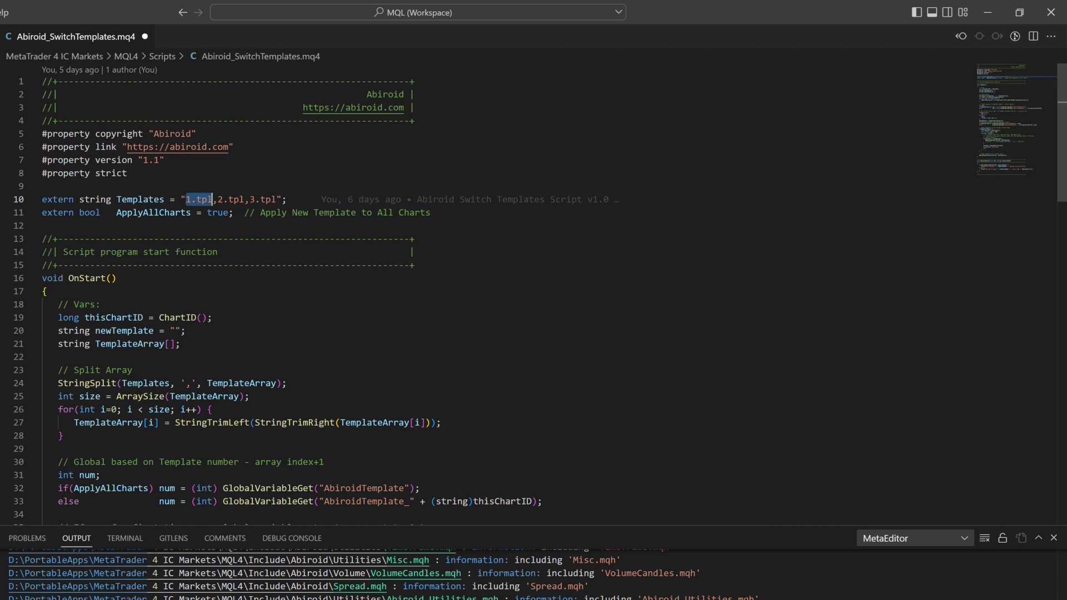
{"action": "key", "text": "End"}
- Switch to MetaTrader, open the save-template dialog for the EURUSD chart to check the templates folder, and cancel it
{"action": "key", "text": "alt+Tab"}
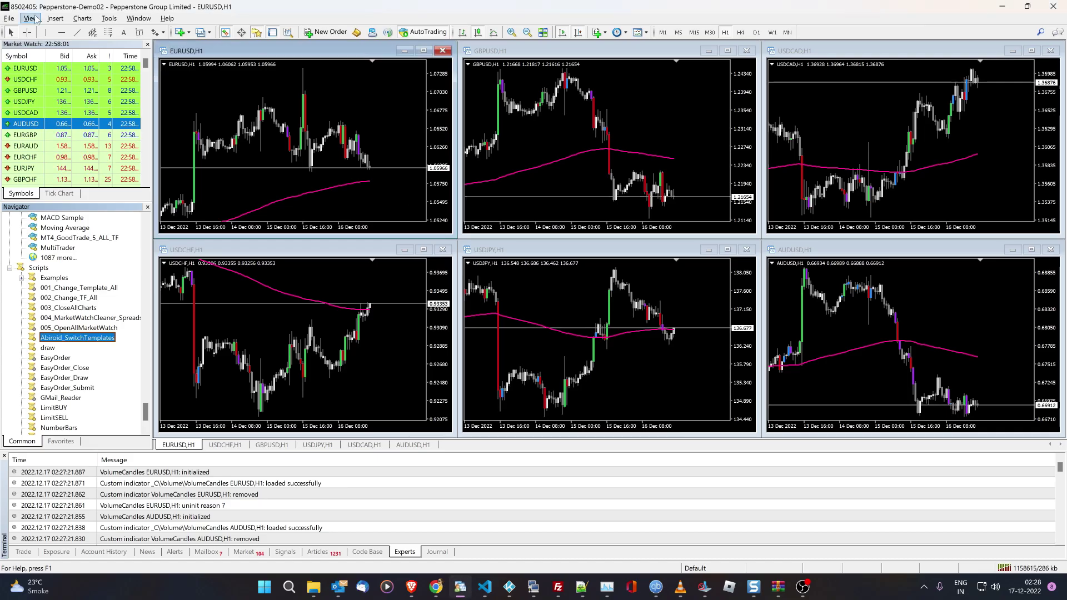
{"action": "left_click", "coordinate": [6, 20]}
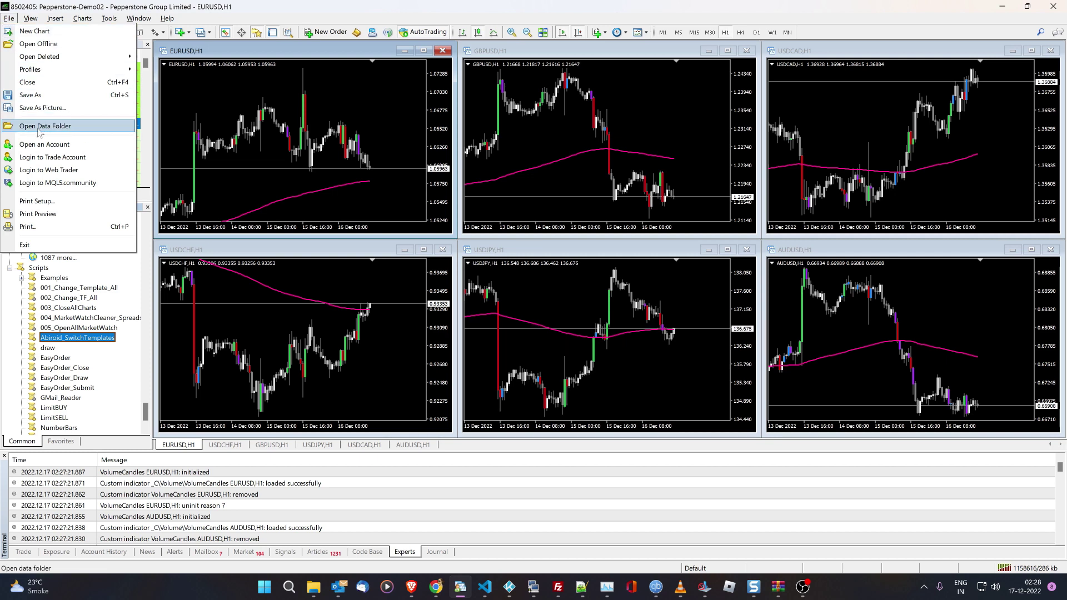
{"action": "left_click", "coordinate": [344, 89]}
{"action": "right_click", "coordinate": [345, 89]}
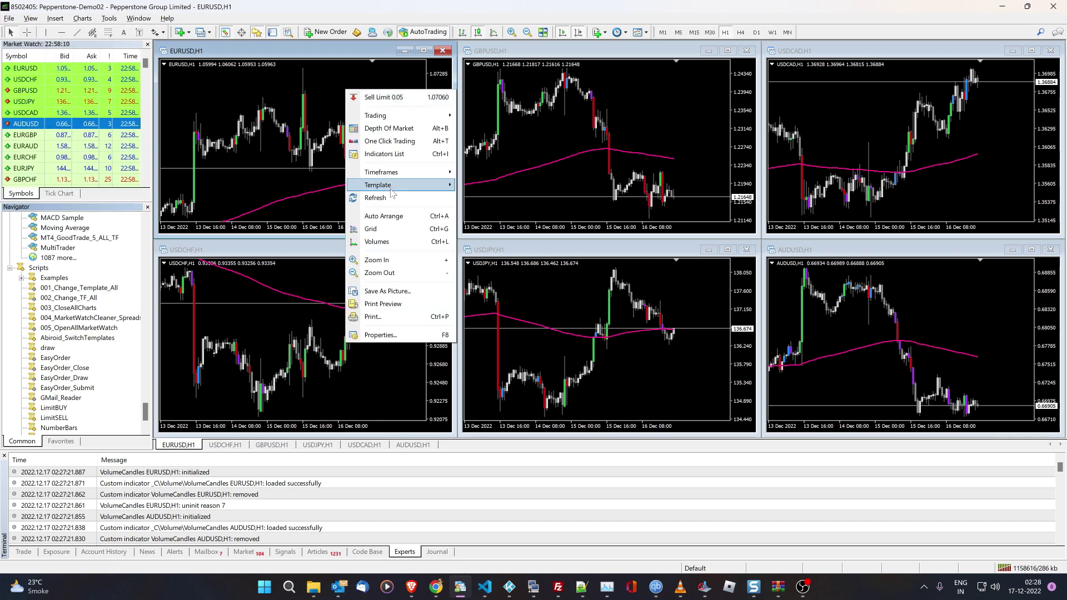
{"action": "mouse_move", "coordinate": [391, 189]}
{"action": "left_click", "coordinate": [500, 184]}
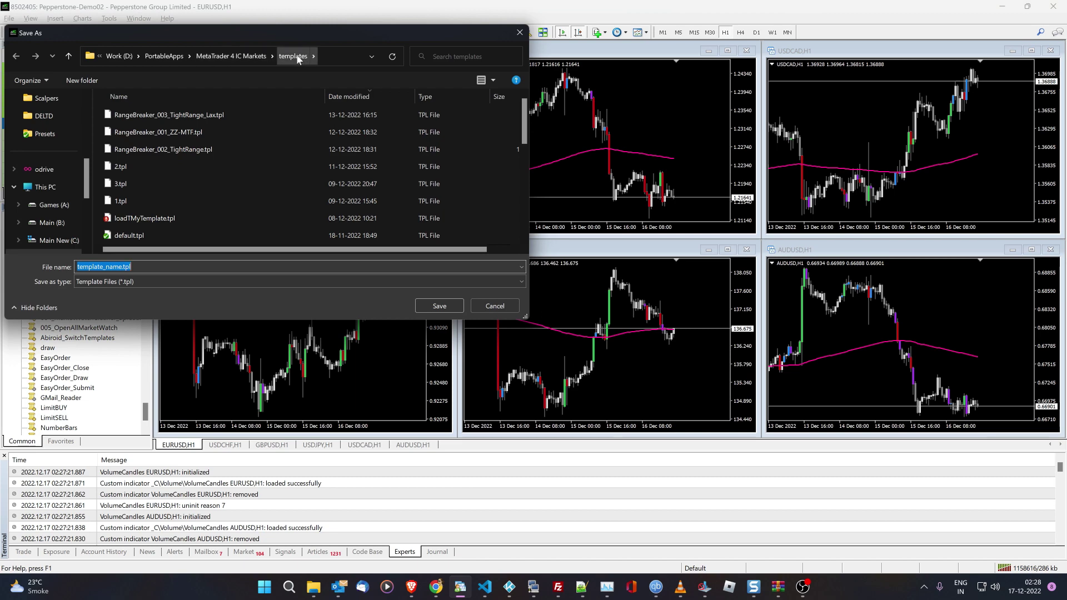
{"action": "left_click", "coordinate": [495, 305]}
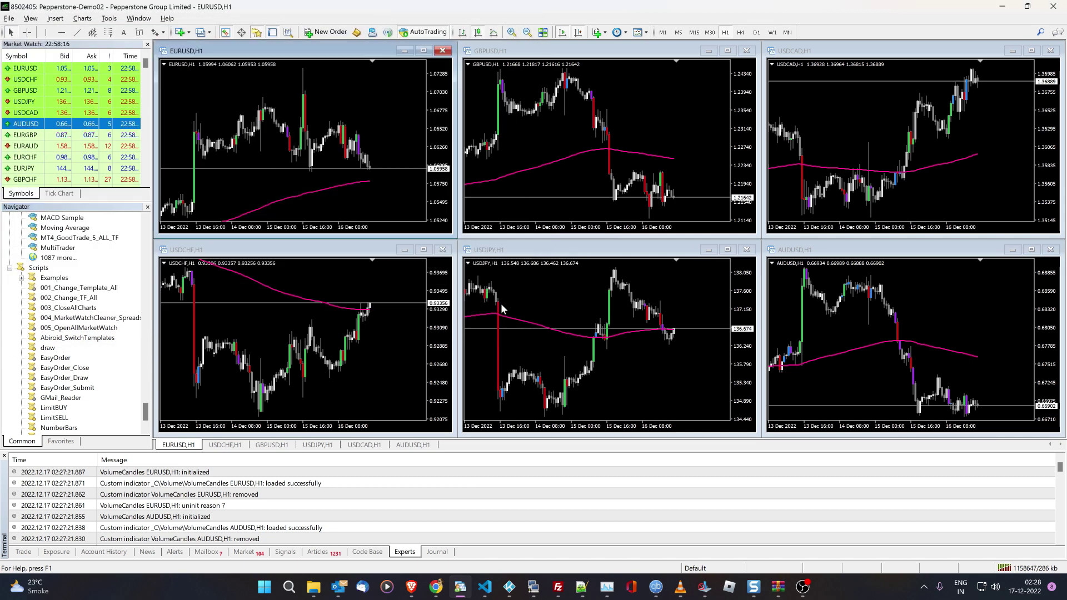
- Switch to Visual Studio Code and highlight the ApplyAllCharts parameter and its value on line 11
{"action": "left_click", "coordinate": [485, 586]}
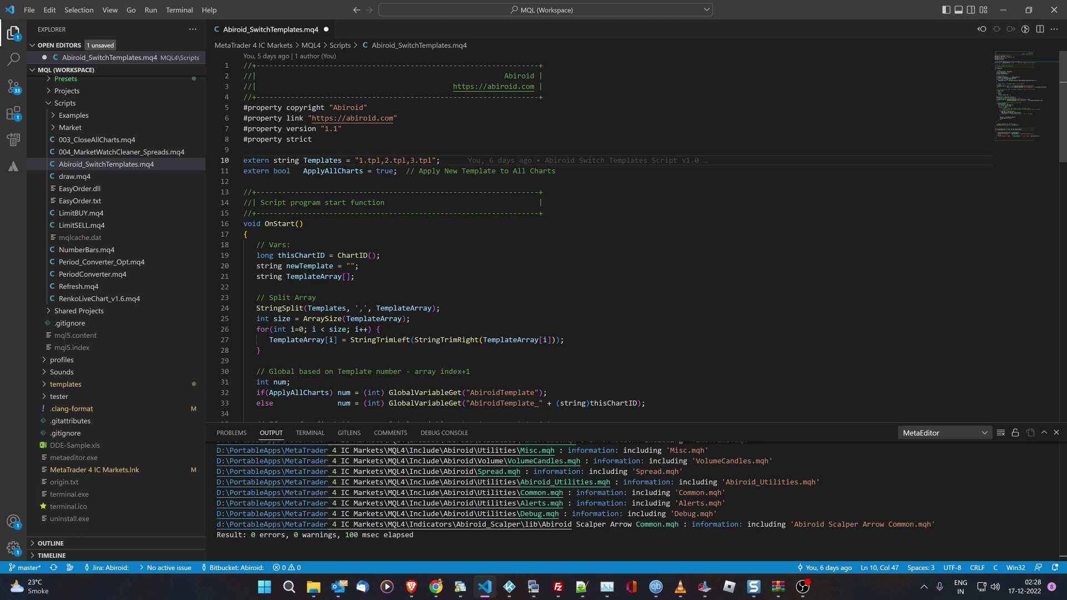
{"action": "double_click", "coordinate": [333, 171]}
{"action": "double_click", "coordinate": [385, 171]}
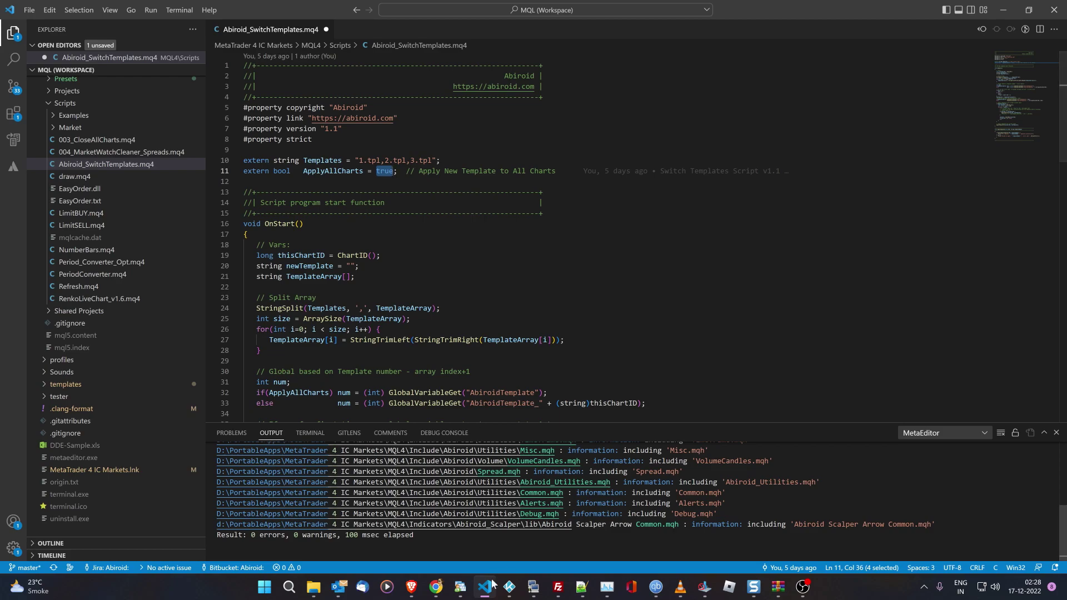
- Switch to MetaTrader and open the hotkey settings for the Abiroid_SwitchTemplates script
{"action": "key", "text": "alt+Tab"}
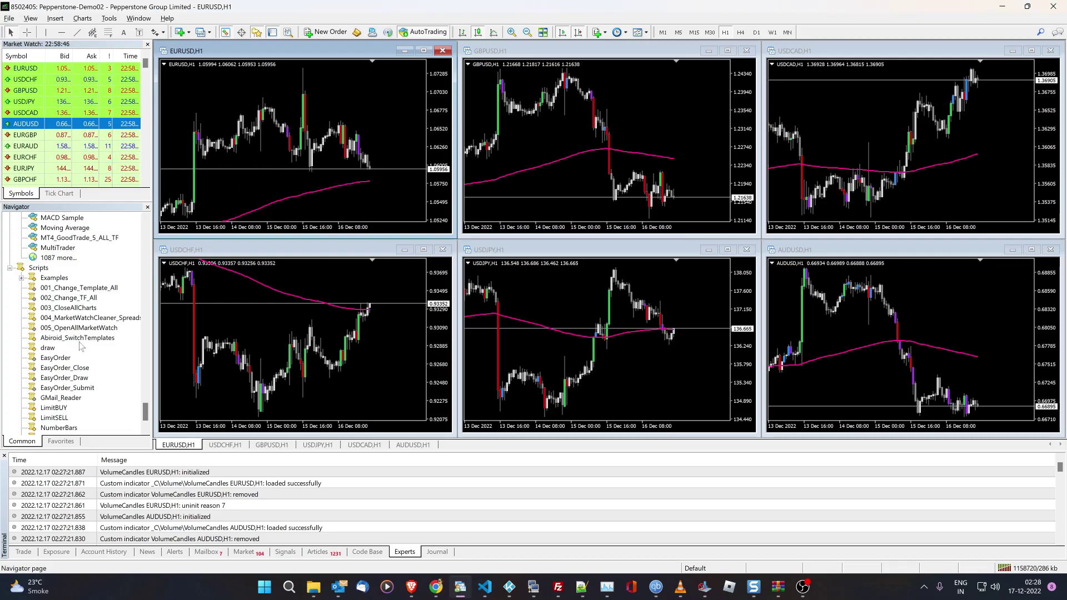
{"action": "left_click", "coordinate": [66, 338]}
{"action": "scroll", "coordinate": [66, 344], "scroll_direction": "down", "scroll_amount": 1}
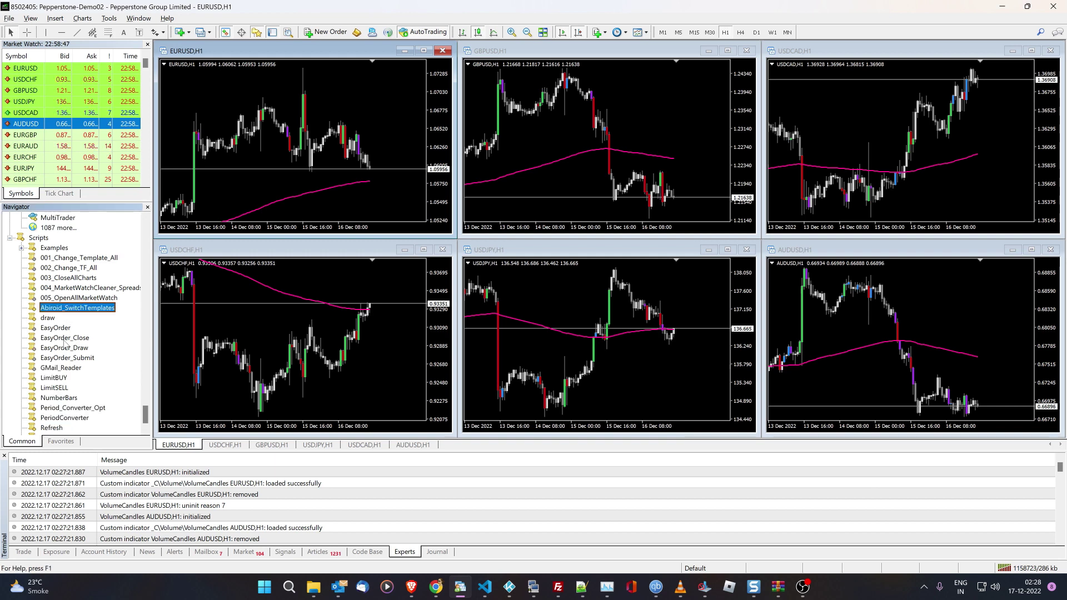
{"action": "right_click", "coordinate": [80, 308]}
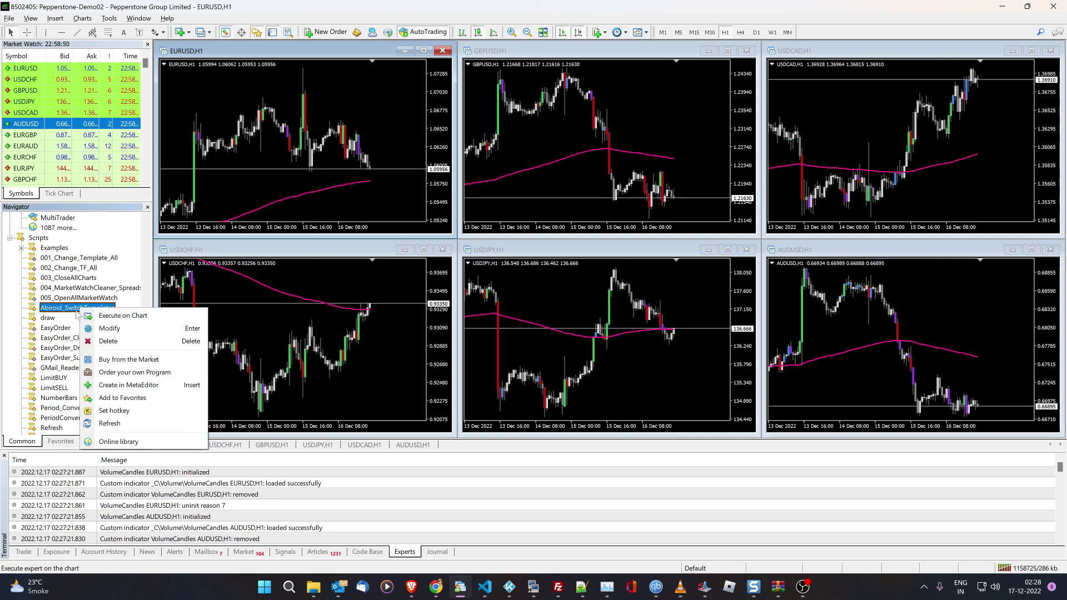
{"action": "left_click", "coordinate": [132, 414]}
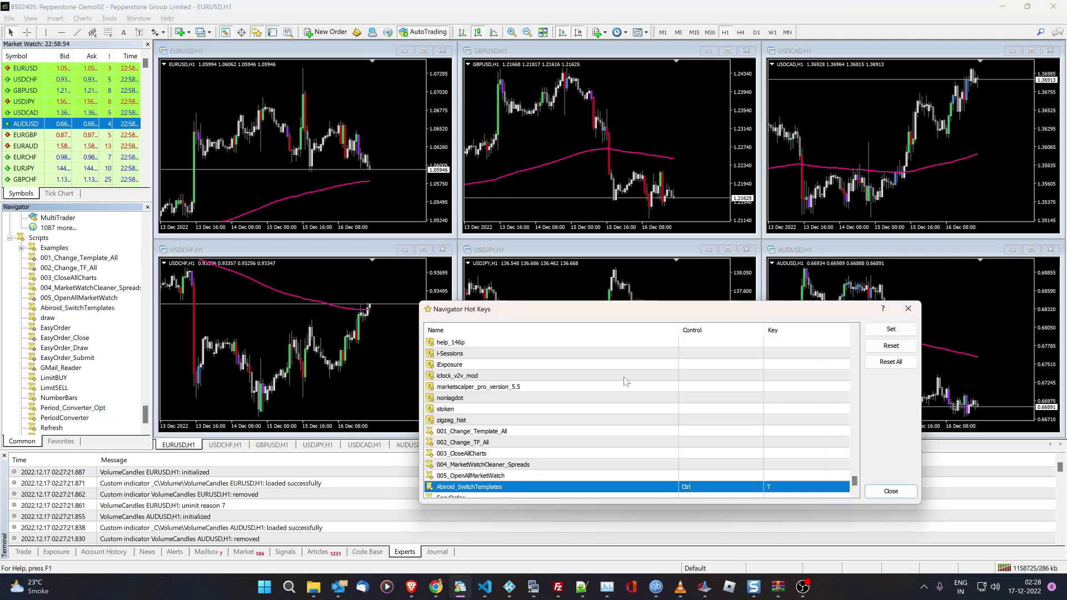
- Check the Control modifier options and the Key assigned to Abiroid_SwitchTemplates, leaving them unedited, and close the hotkey settings
{"action": "scroll", "coordinate": [624, 378], "scroll_direction": "down", "scroll_amount": 2}
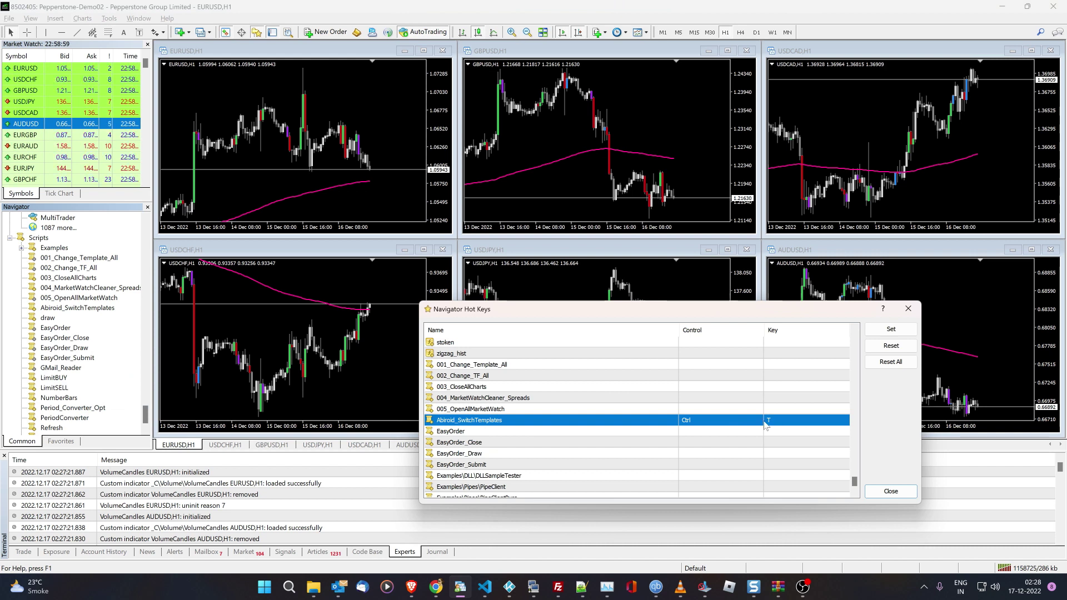
{"action": "left_click", "coordinate": [697, 421]}
{"action": "left_click", "coordinate": [696, 421]}
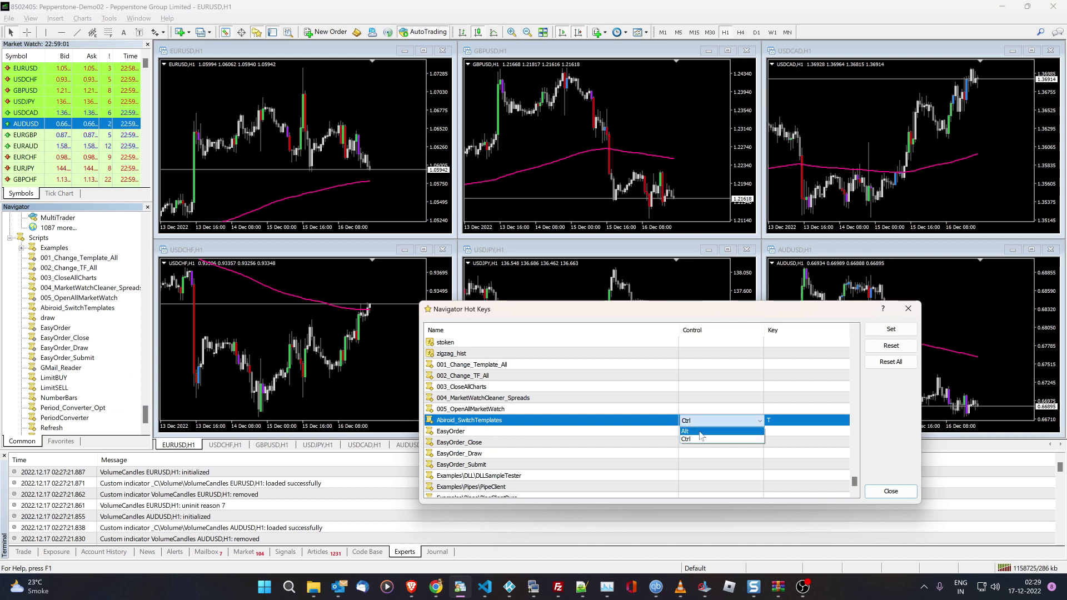
{"action": "left_click", "coordinate": [773, 427]}
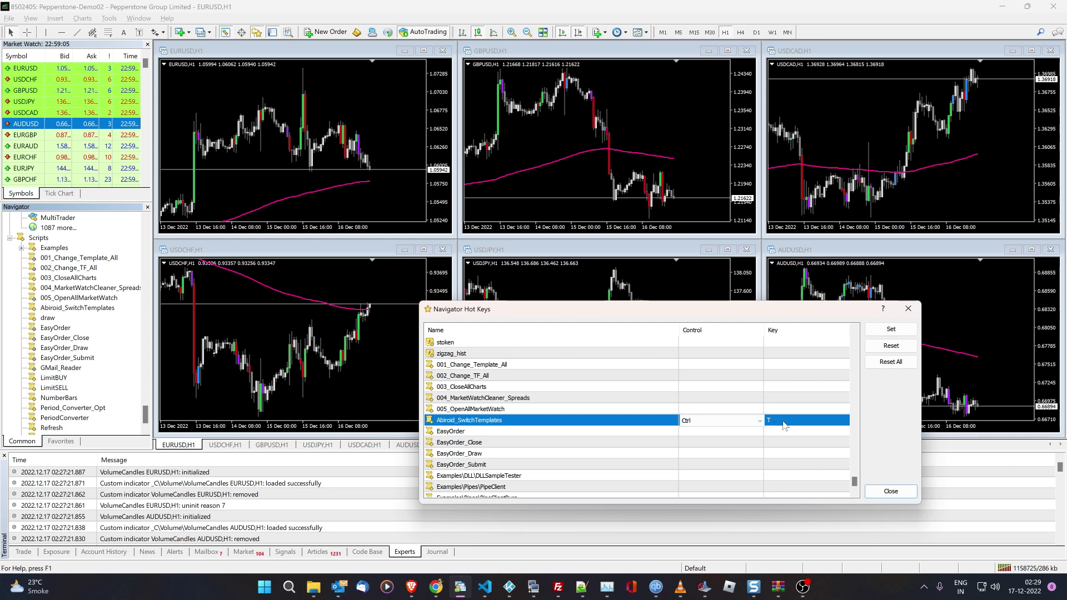
{"action": "double_click", "coordinate": [783, 422]}
{"action": "left_click", "coordinate": [729, 422]}
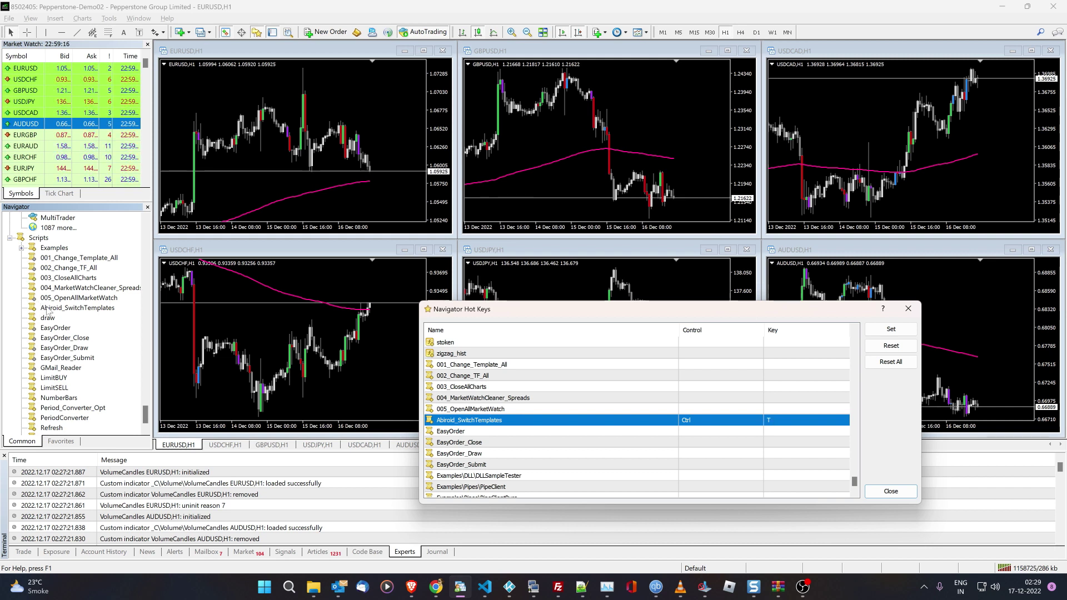
{"action": "left_click", "coordinate": [890, 491]}
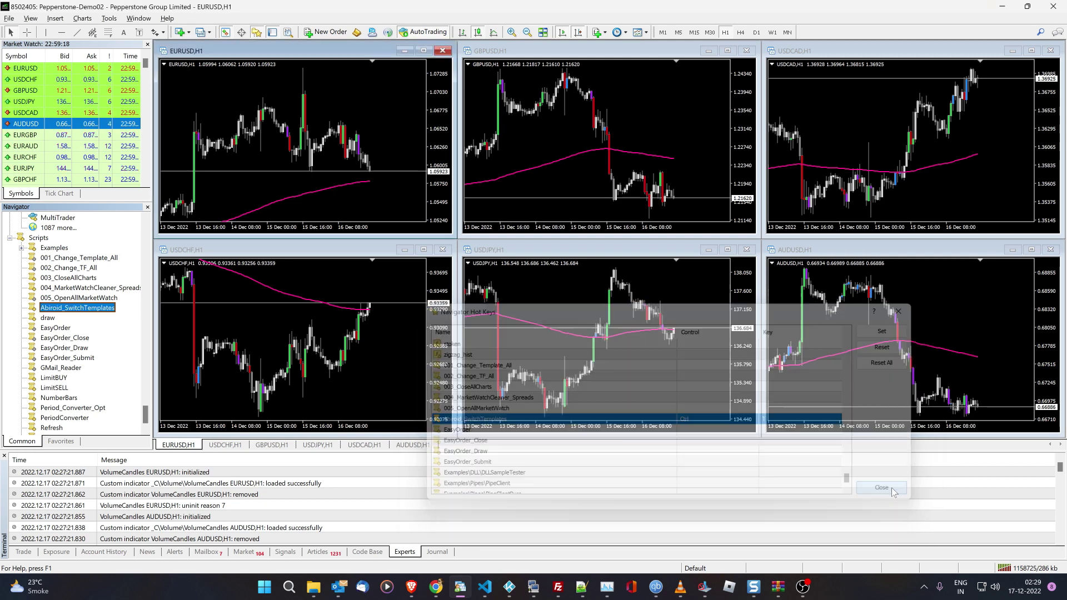
- Run the template-switching script twice from the EURUSD chart to cycle all open charts to the ADX and then the Parabolic SAR template
{"action": "left_click", "coordinate": [378, 133]}
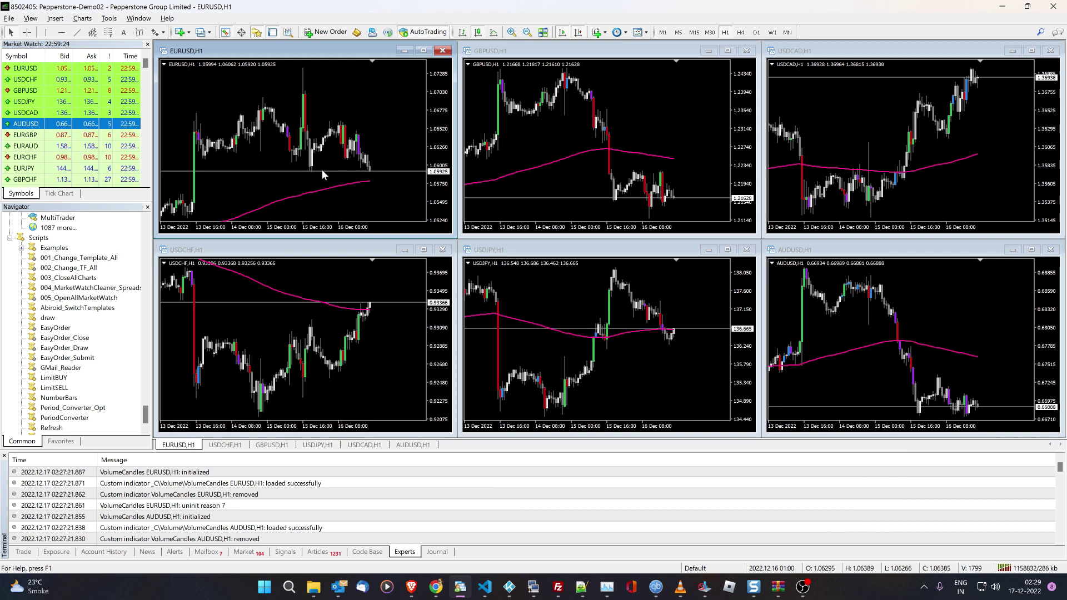
{"action": "key", "text": "alt+s"}
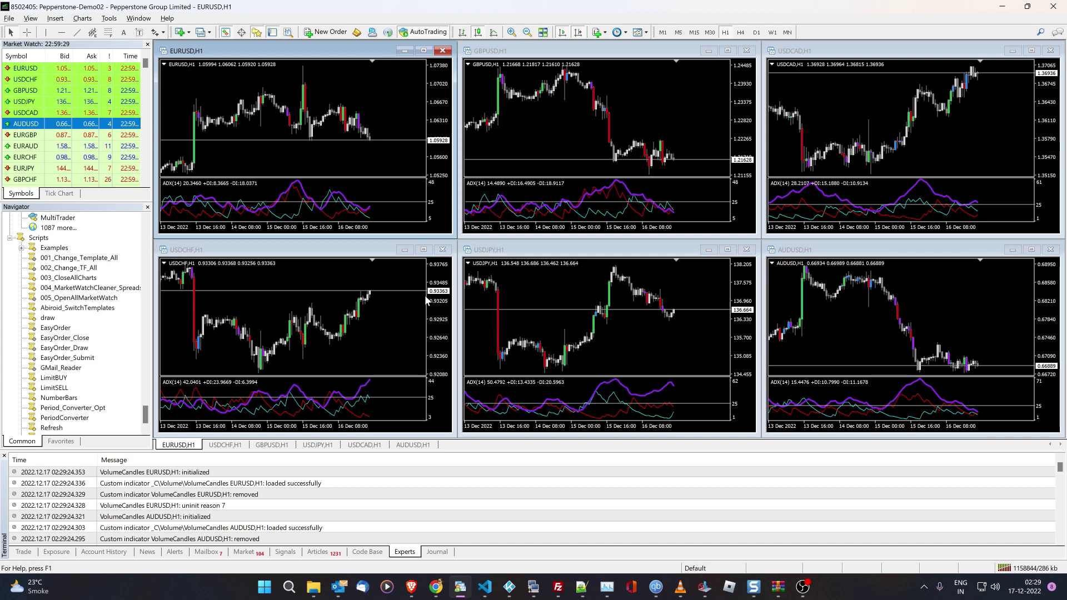
{"action": "key", "text": "alt+s"}
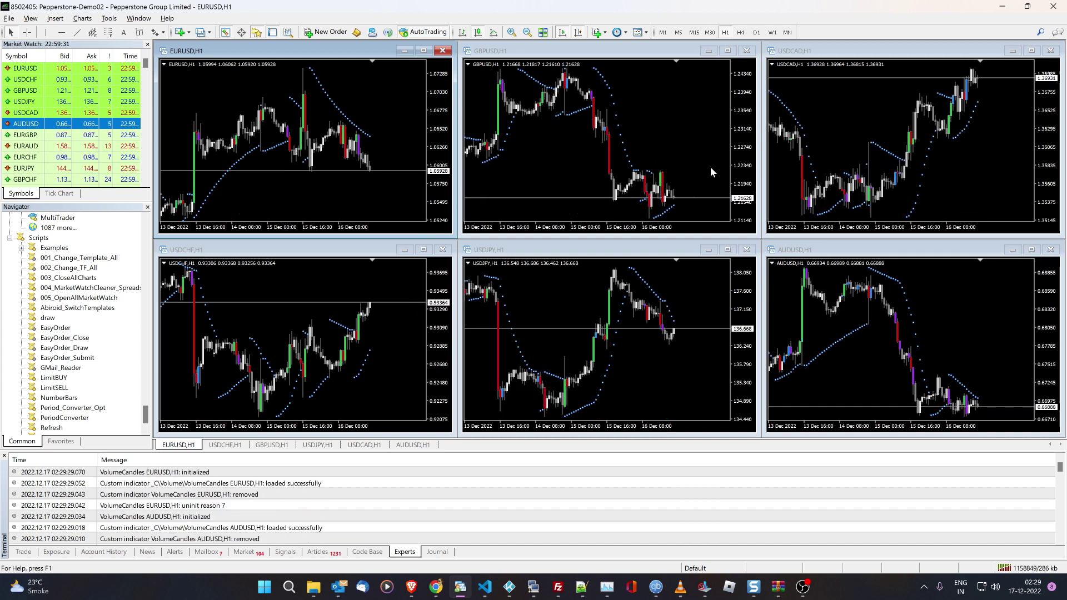
- Switch to Visual Studio Code, set ApplyAllCharts to false on line 11, and save and compile the script
{"action": "left_click", "coordinate": [484, 587]}
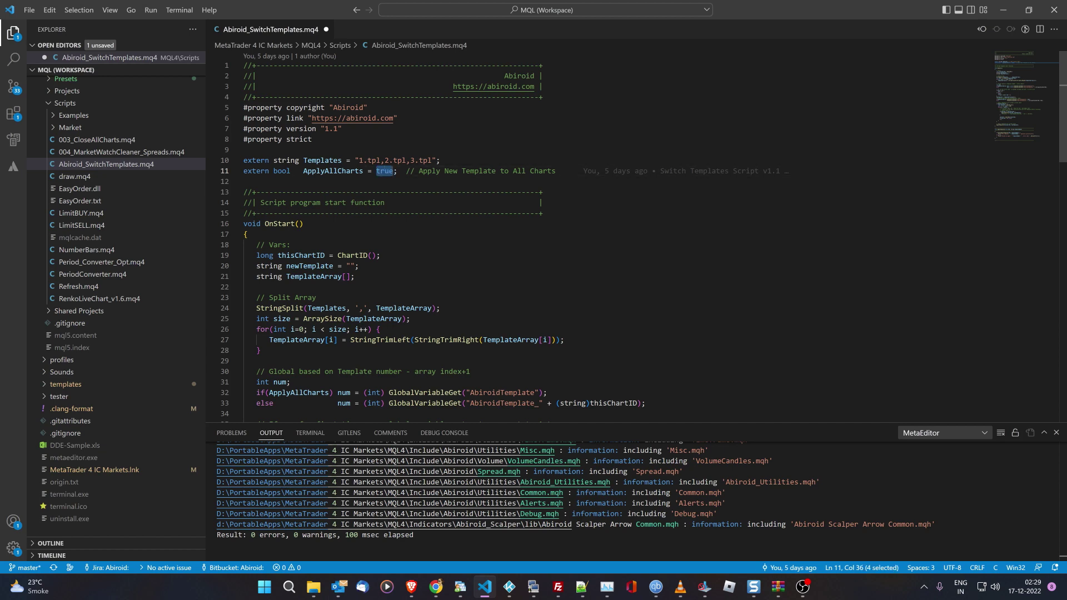
{"action": "type", "text": "false"}
{"action": "key", "text": "ctrl+s"}
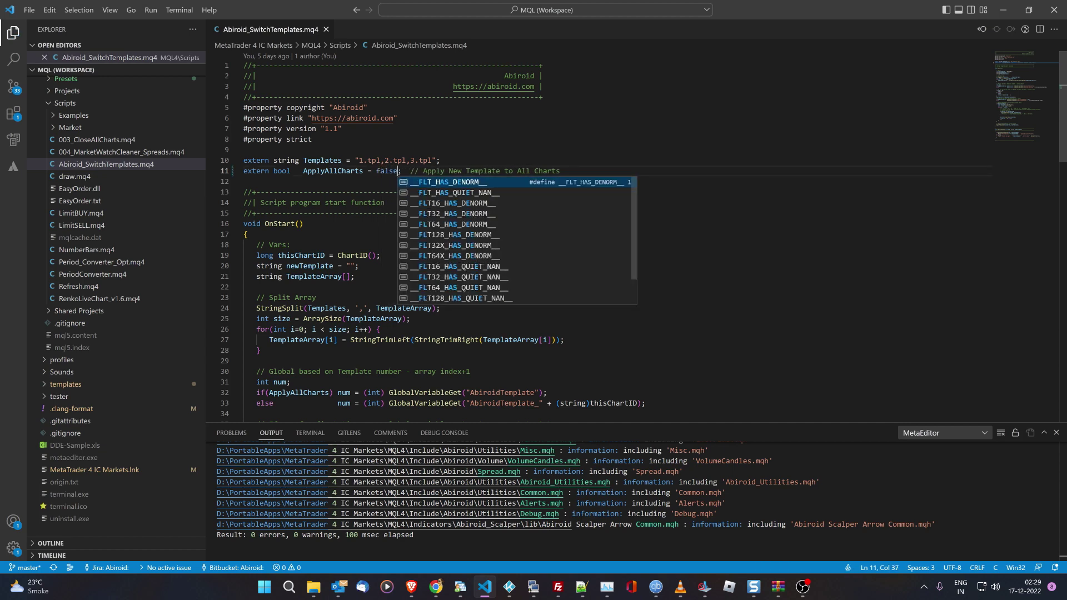
{"action": "left_click", "coordinate": [244, 150]}
{"action": "key", "text": "F7"}
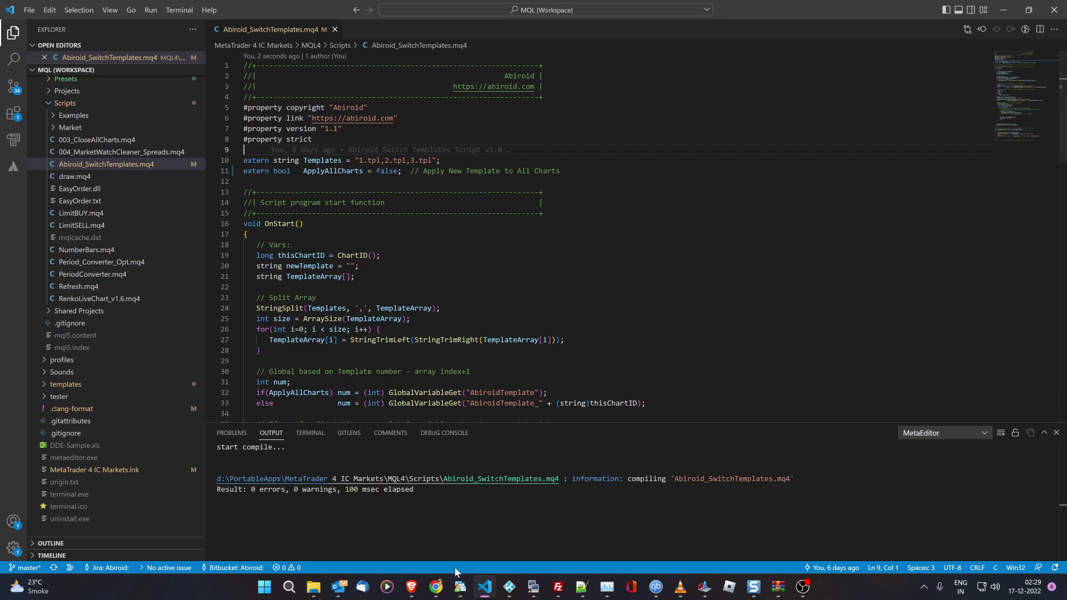
- Switch to MetaTrader and run the script repeatedly on the EURUSD chart, cycling its template from 1.tpl through to 3.tpl
{"action": "left_click", "coordinate": [460, 587]}
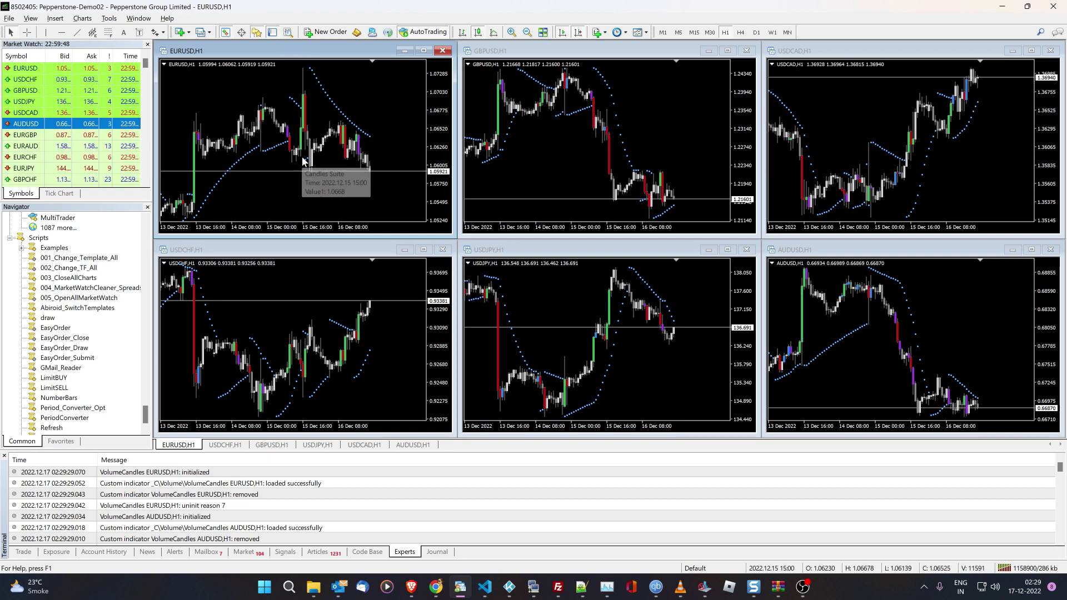
{"action": "key", "text": "alt+s"}
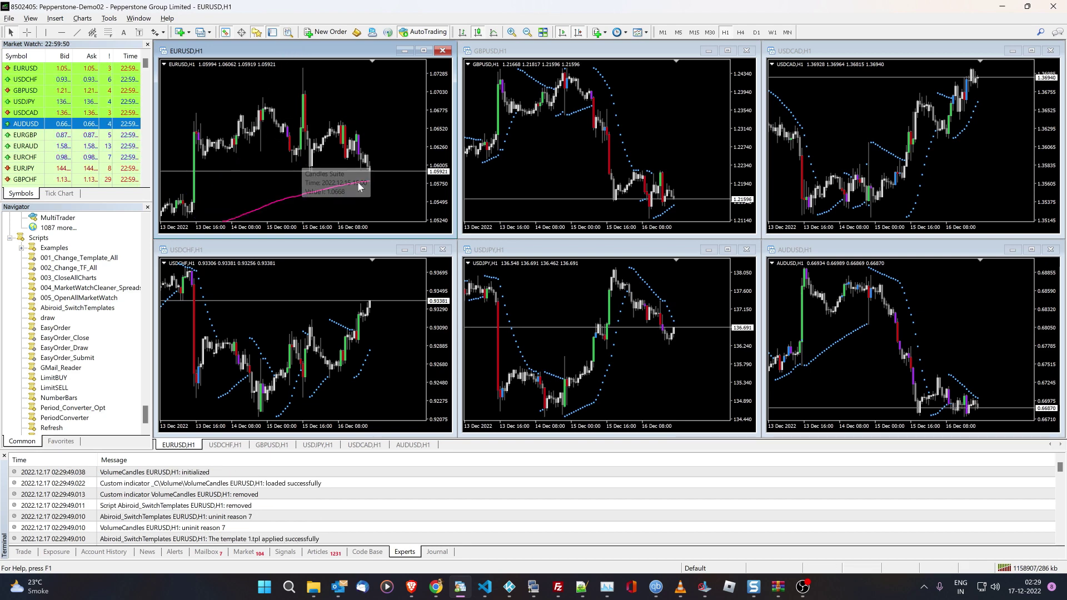
{"action": "key", "text": "alt+s"}
{"action": "key", "text": "ctrl+1"}
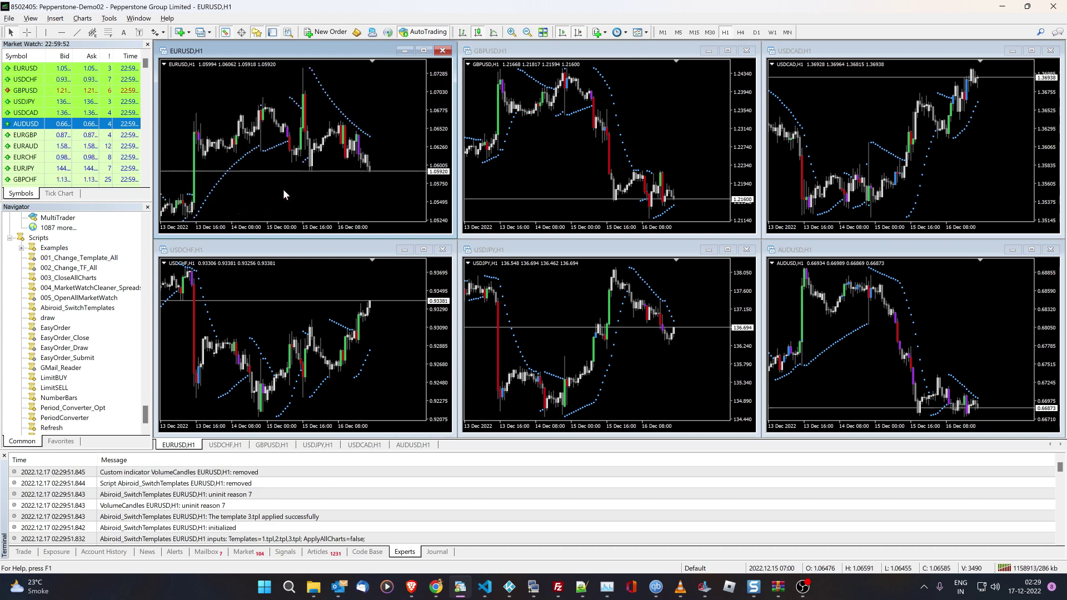
- Activate the GBPUSD chart and cycle only its template through to 3.tpl with the script
{"action": "left_click", "coordinate": [589, 153]}
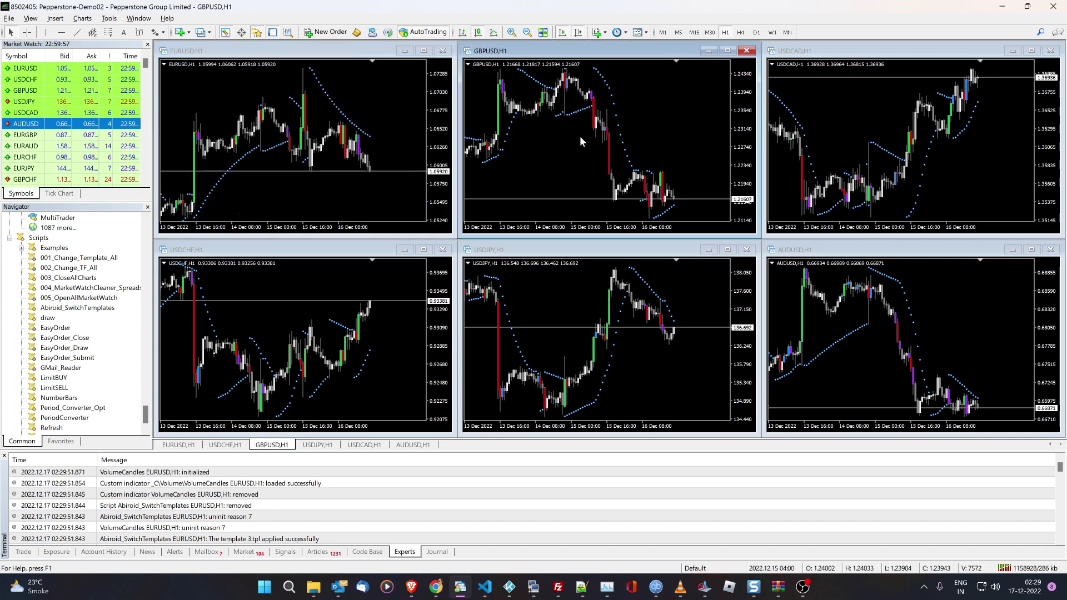
{"action": "key", "text": "ctrl+1"}
{"action": "key", "text": "ctrl+1"}
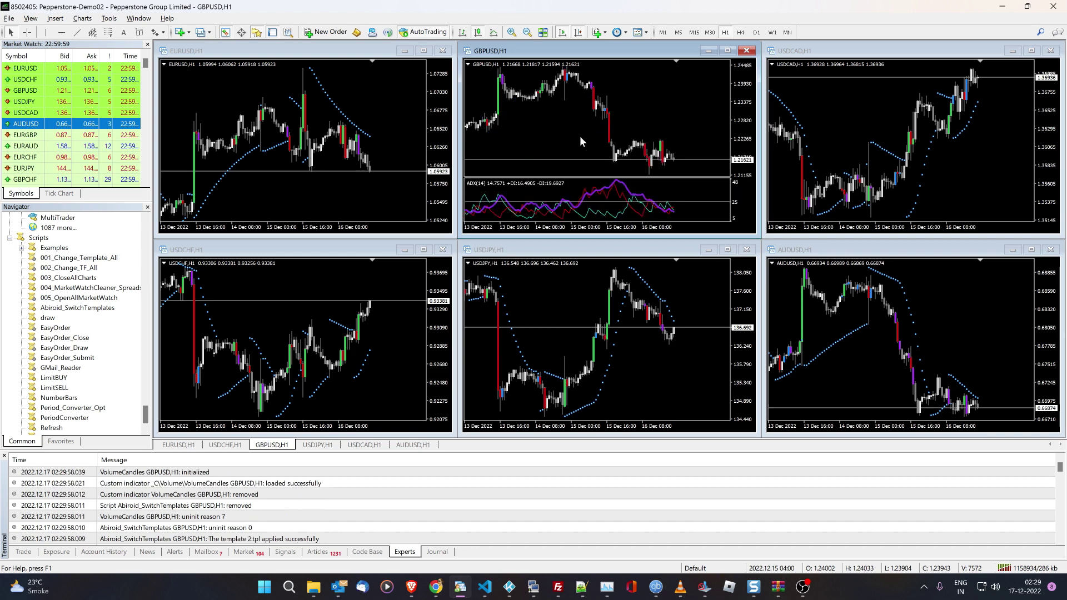
- Activate the USDJPY chart and cycle only its template through 1.tpl, 2.tpl and 3.tpl with the script
{"action": "key", "text": "ctrl+1"}
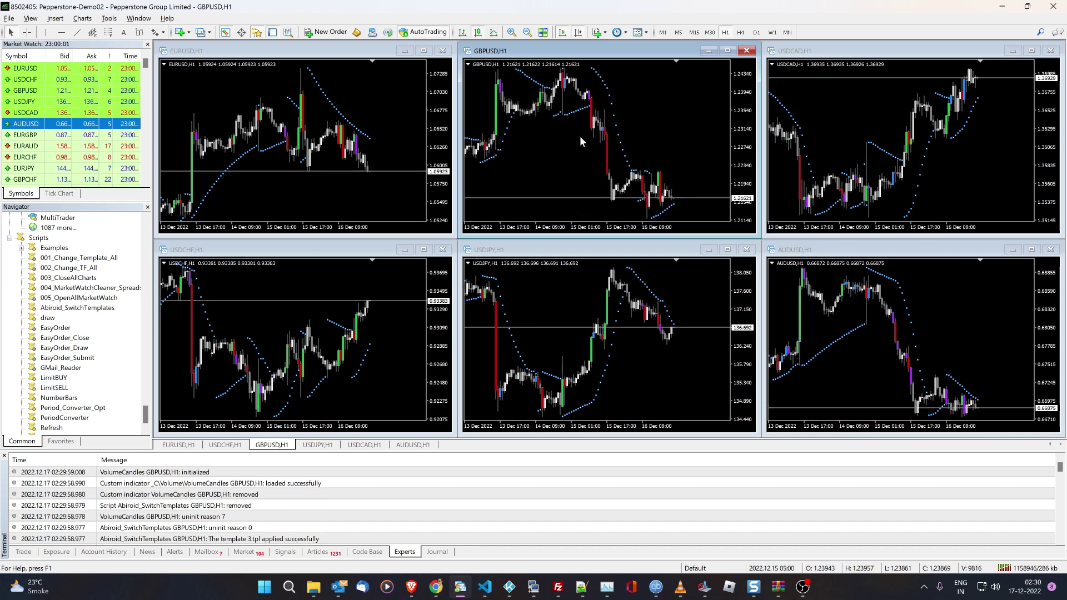
{"action": "left_click", "coordinate": [565, 302]}
{"action": "key", "text": "ctrl+1"}
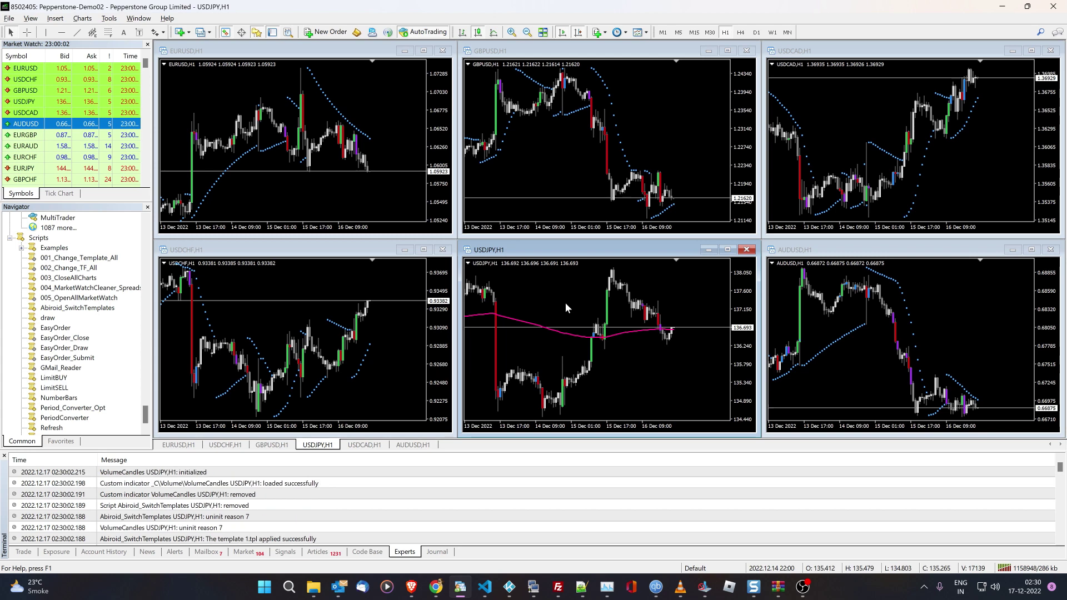
{"action": "key", "text": "ctrl+1"}
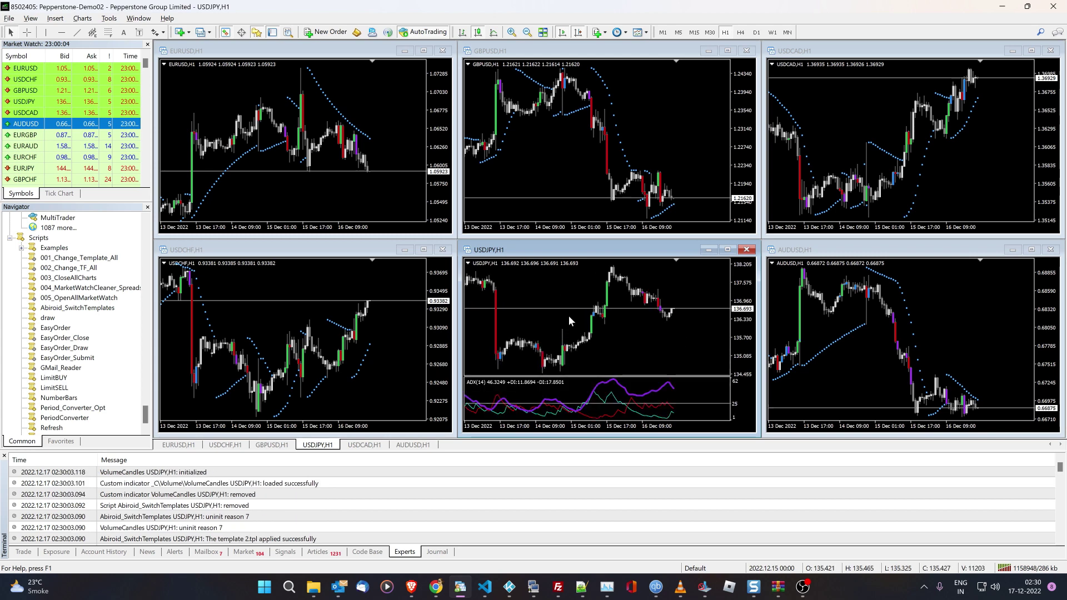
{"action": "key", "text": "ctrl+1"}
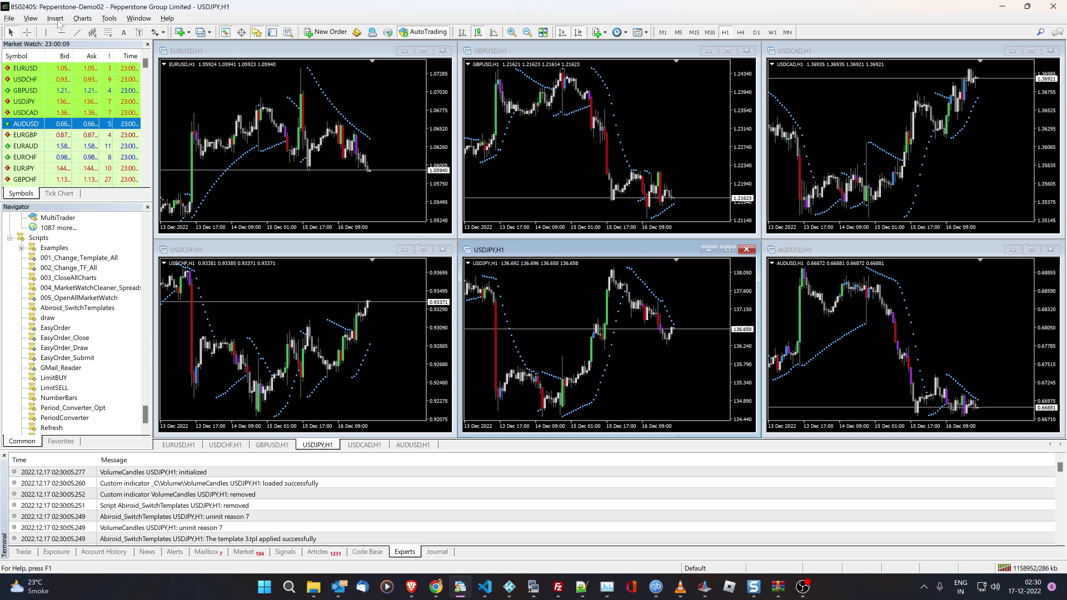
- Open the Global Variables list, examine the general AbiroidTemplate variable and the per-chart AbiroidTemplate variables, and close the list
{"action": "left_click", "coordinate": [109, 18]}
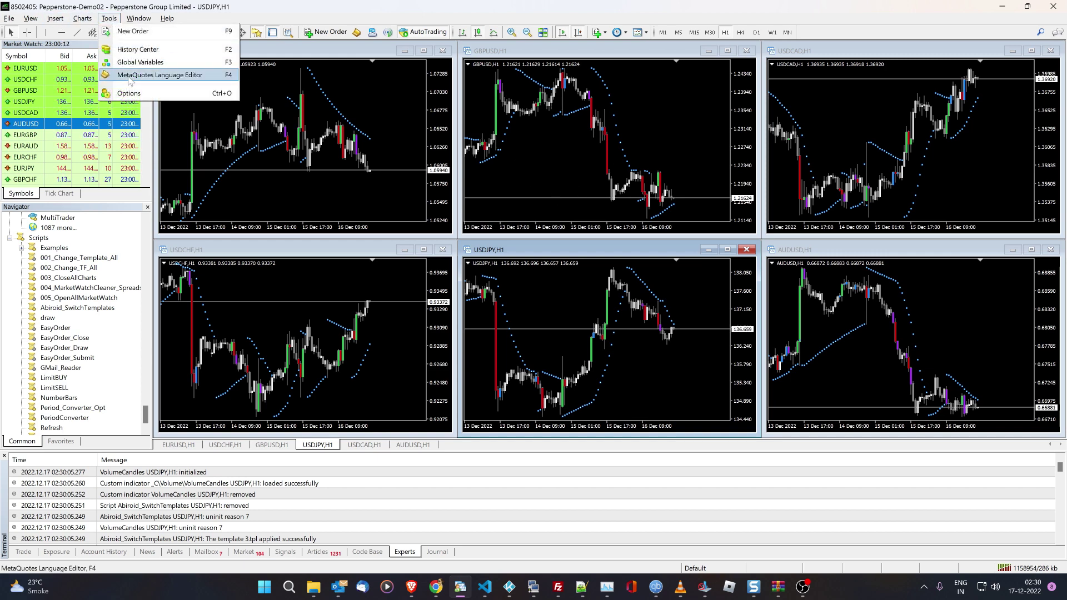
{"action": "left_click", "coordinate": [136, 62]}
{"action": "left_click_drag", "start_coordinate": [620, 179], "coordinate": [626, 312]}
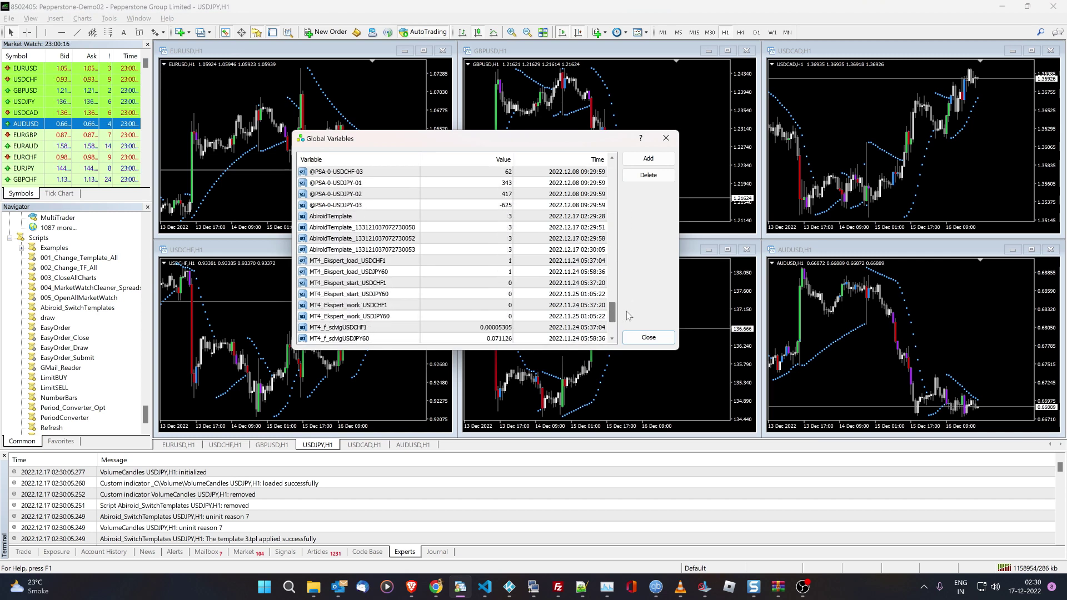
{"action": "left_click", "coordinate": [324, 229]}
{"action": "left_click", "coordinate": [323, 238]}
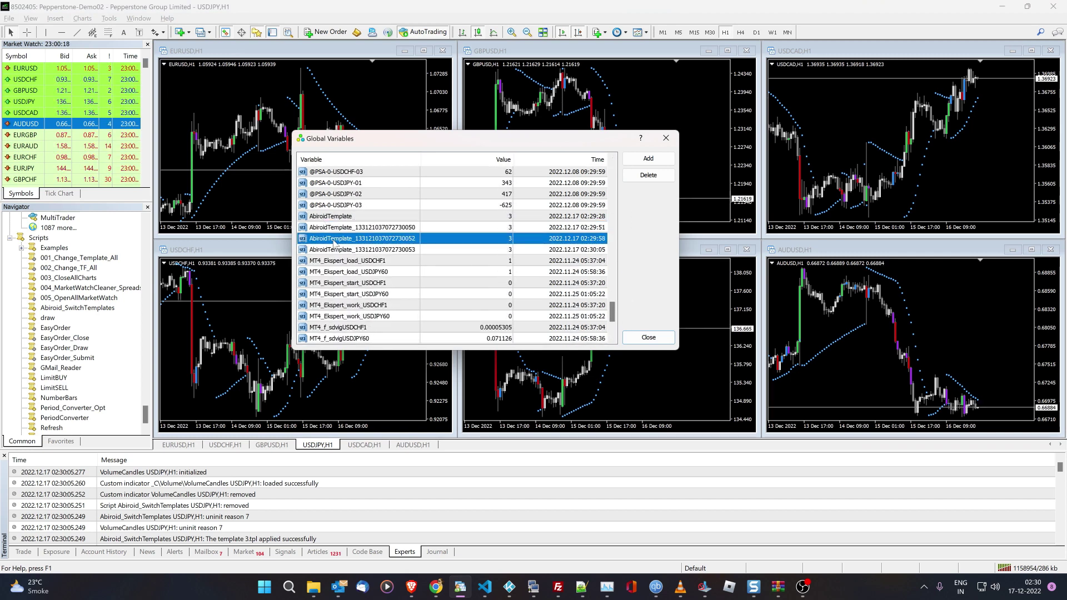
{"action": "left_click", "coordinate": [343, 249]}
{"action": "left_click", "coordinate": [335, 217]}
{"action": "left_click", "coordinate": [335, 251], "text": "shift"}
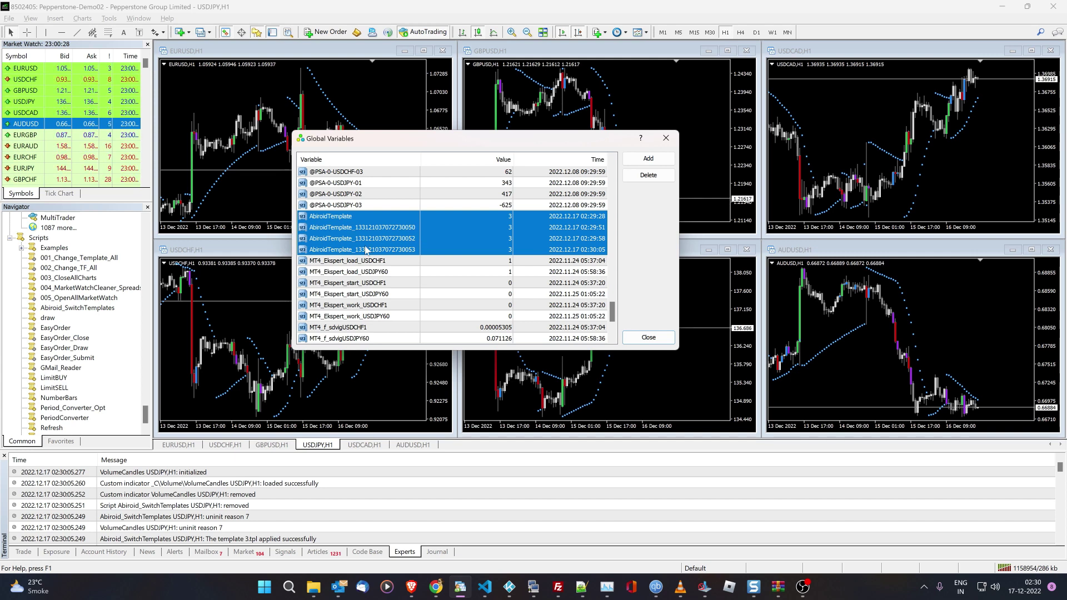
{"action": "left_click", "coordinate": [331, 220]}
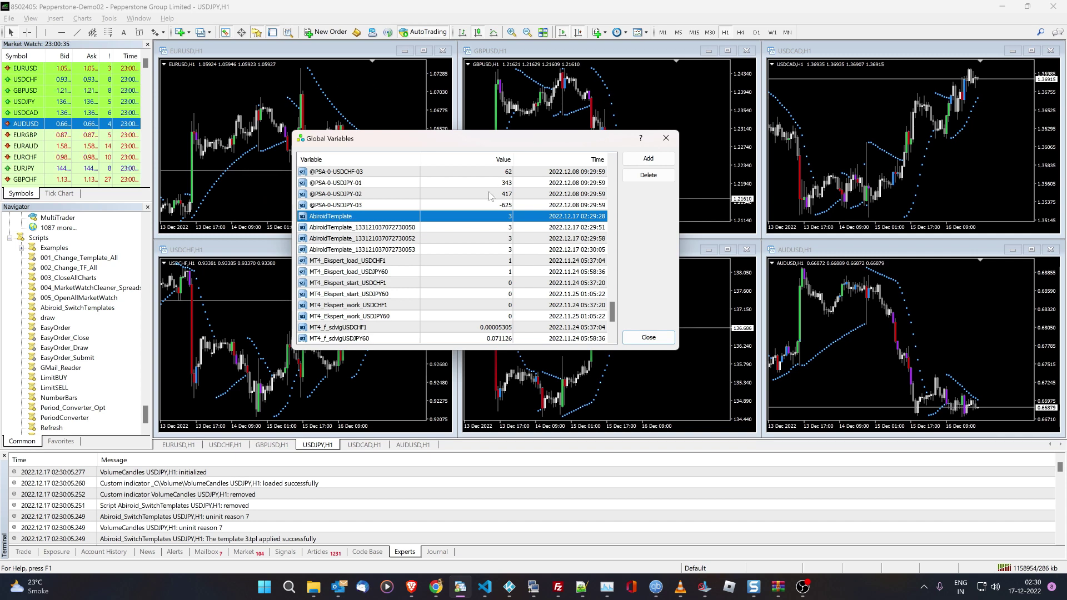
{"action": "left_click", "coordinate": [649, 338]}
- Run the script on the USDJPY chart to apply 1.tpl, and on the USDCHF chart until 2.tpl is applied
{"action": "key", "text": "alt+s"}
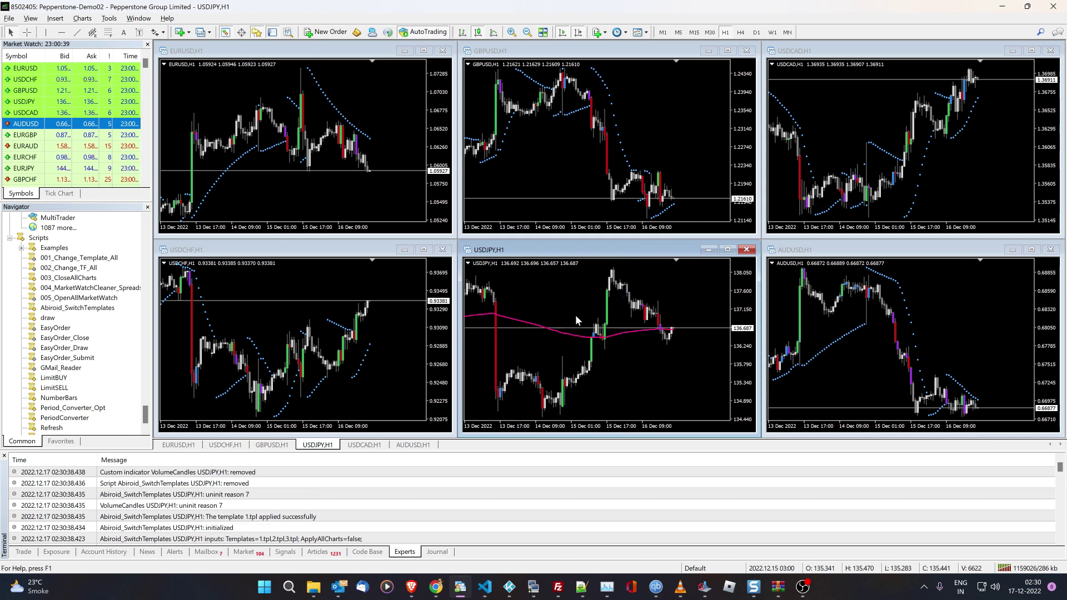
{"action": "left_click", "coordinate": [351, 328]}
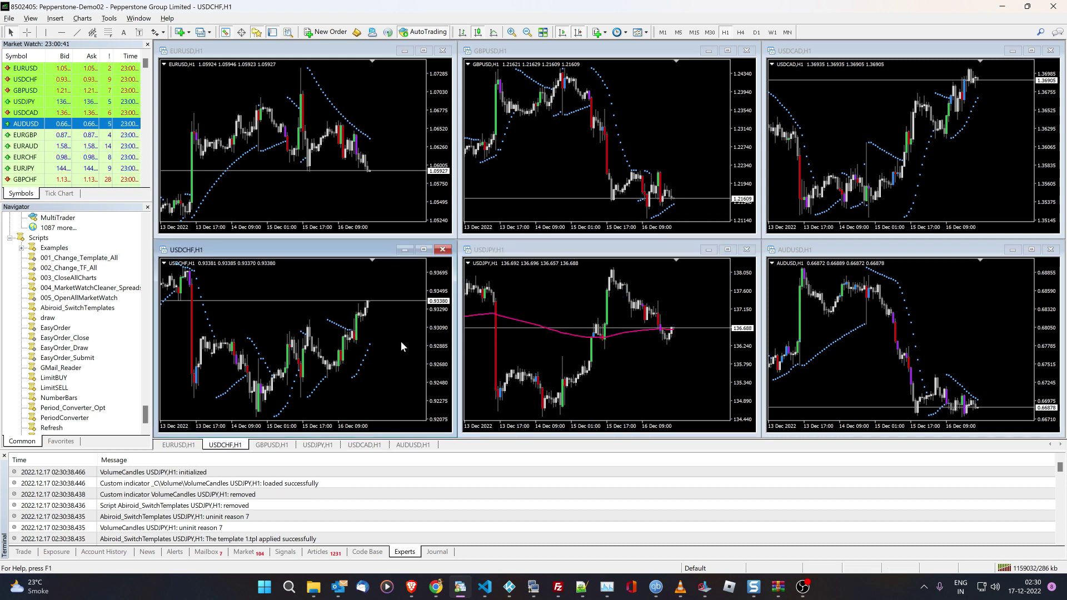
{"action": "key", "text": "2"}
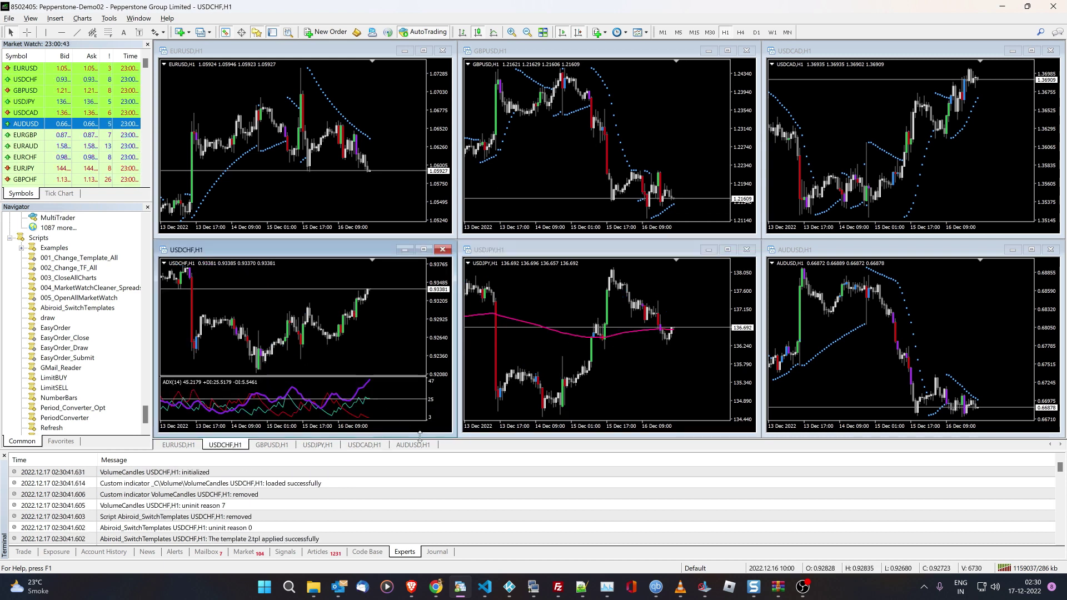
- Switch to Visual Studio Code, set ApplyAllCharts back to true on line 11, and save and recompile the script
{"action": "left_click", "coordinate": [484, 586]}
{"action": "double_click", "coordinate": [387, 172]}
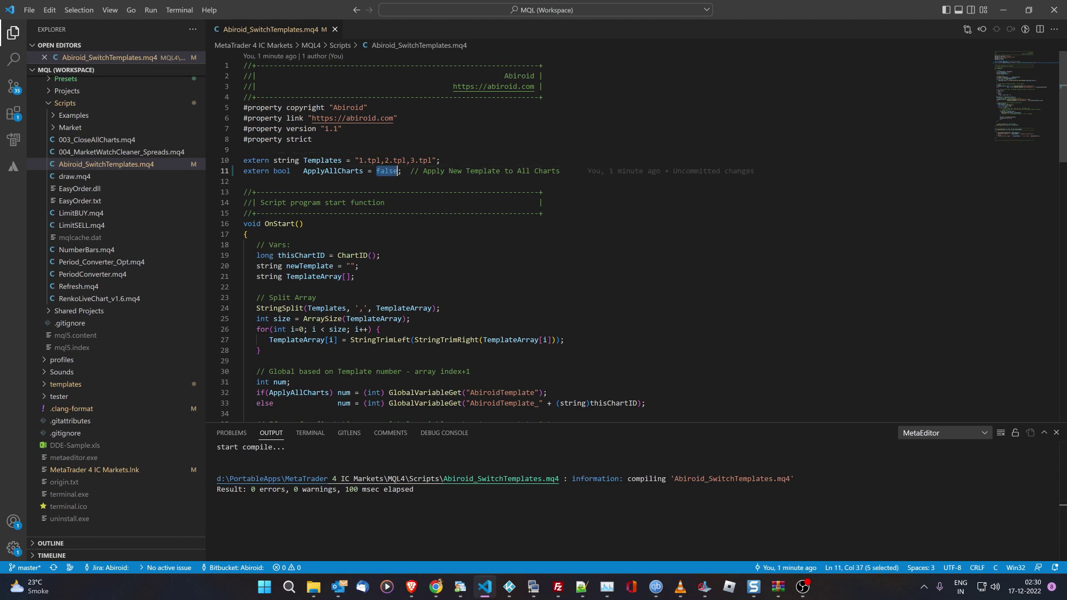
{"action": "type", "text": "true"}
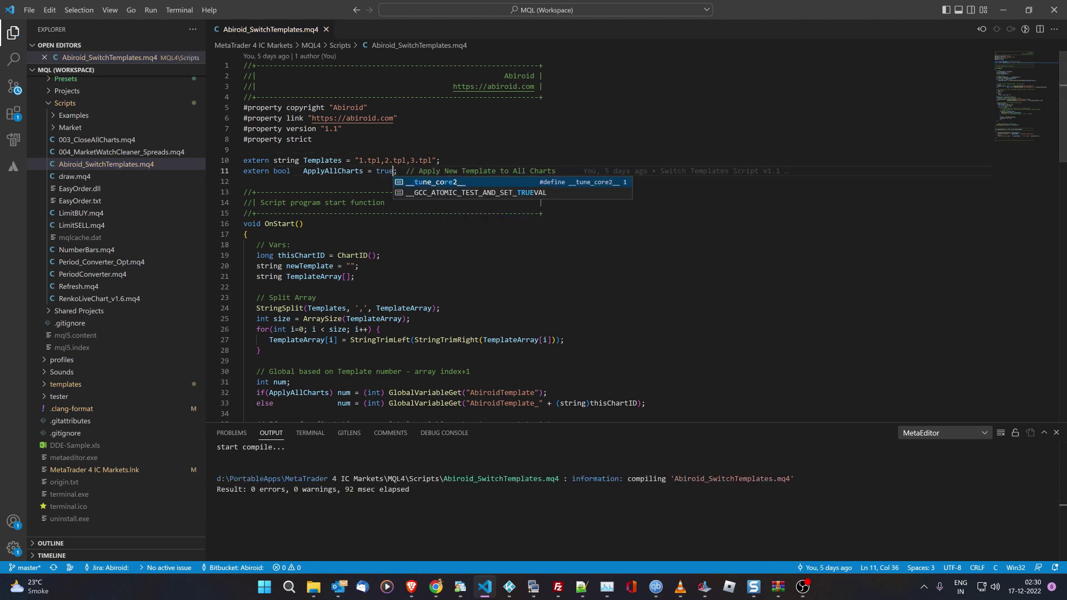
- Switch to MetaTrader 4, activate the EURUSD chart, and run the template-switching script once to change the template on all charts
{"action": "key", "text": "alt+Tab"}
{"action": "left_click", "coordinate": [338, 161]}
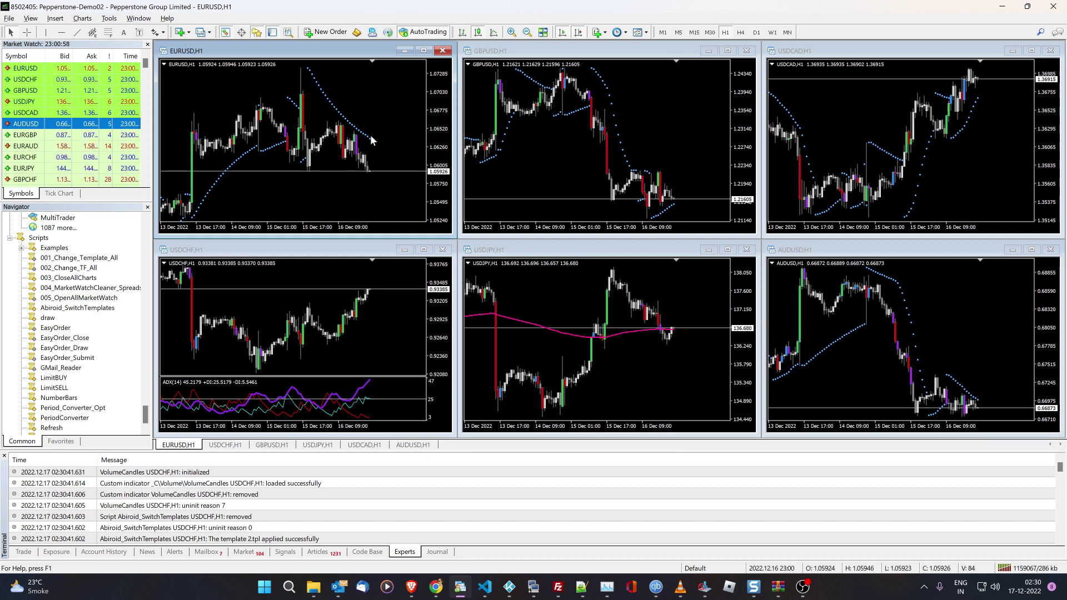
{"action": "key", "text": "alt+s"}
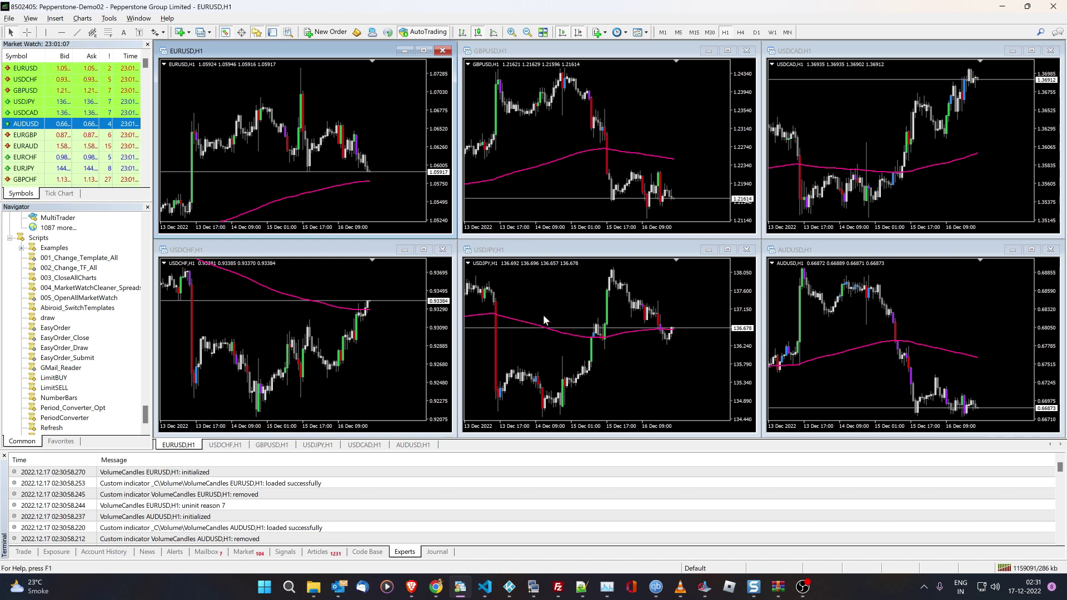
- Switch to Visual Studio Code and examine the Templates list on line 10, the AbiroidTemplate global variable on line 32, and the template-applying code
{"action": "left_click", "coordinate": [484, 594]}
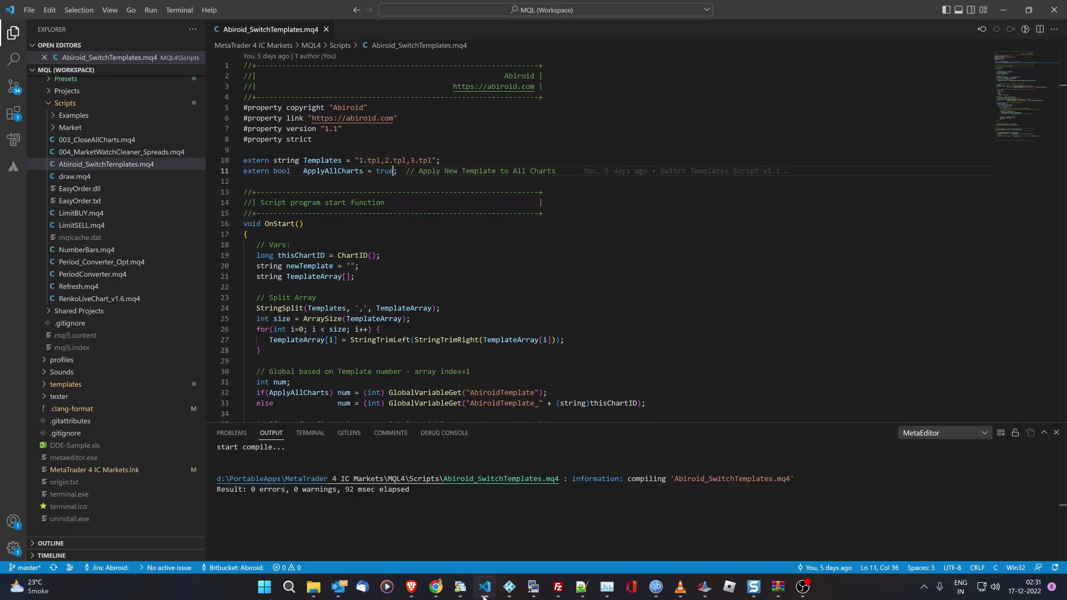
{"action": "left_click_drag", "start_coordinate": [359, 160], "coordinate": [427, 160]}
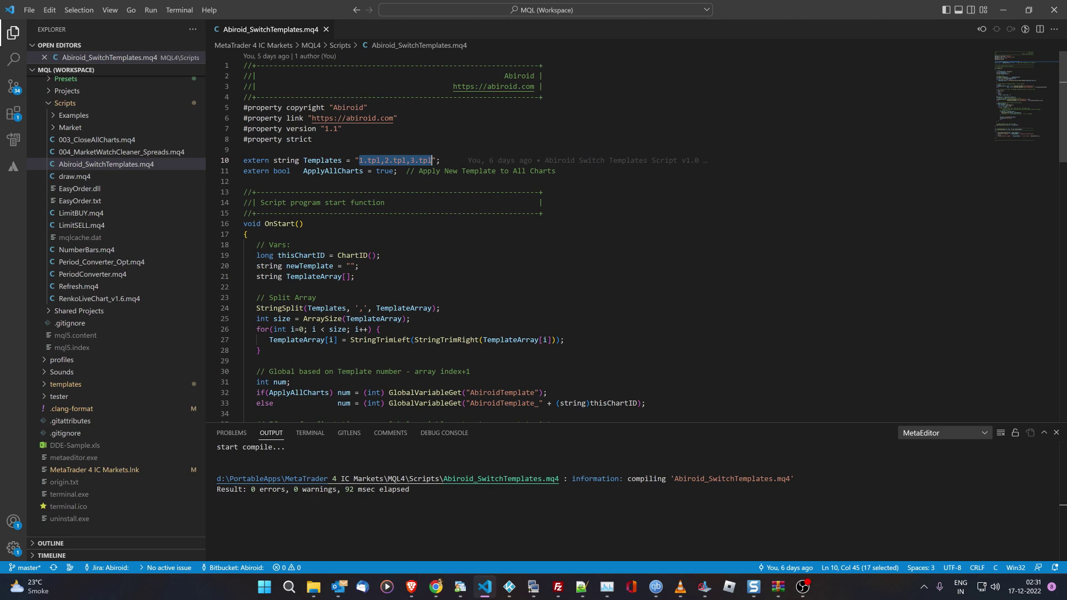
{"action": "scroll", "coordinate": [600, 233], "scroll_direction": "down", "scroll_amount": 3}
{"action": "scroll", "coordinate": [600, 233], "scroll_direction": "down", "scroll_amount": 6}
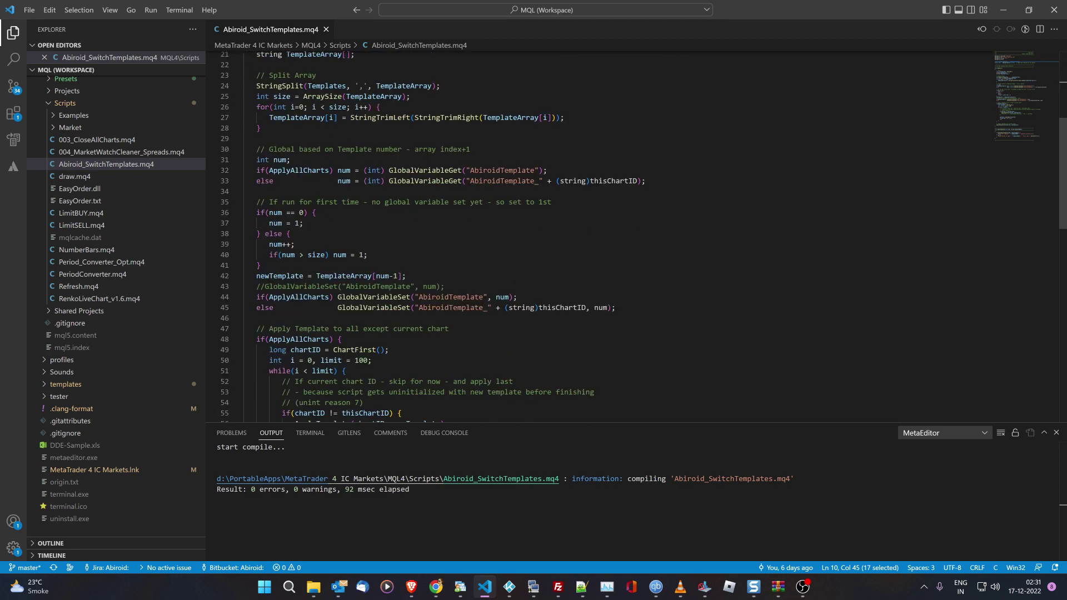
{"action": "scroll", "coordinate": [600, 233], "scroll_direction": "down", "scroll_amount": 8}
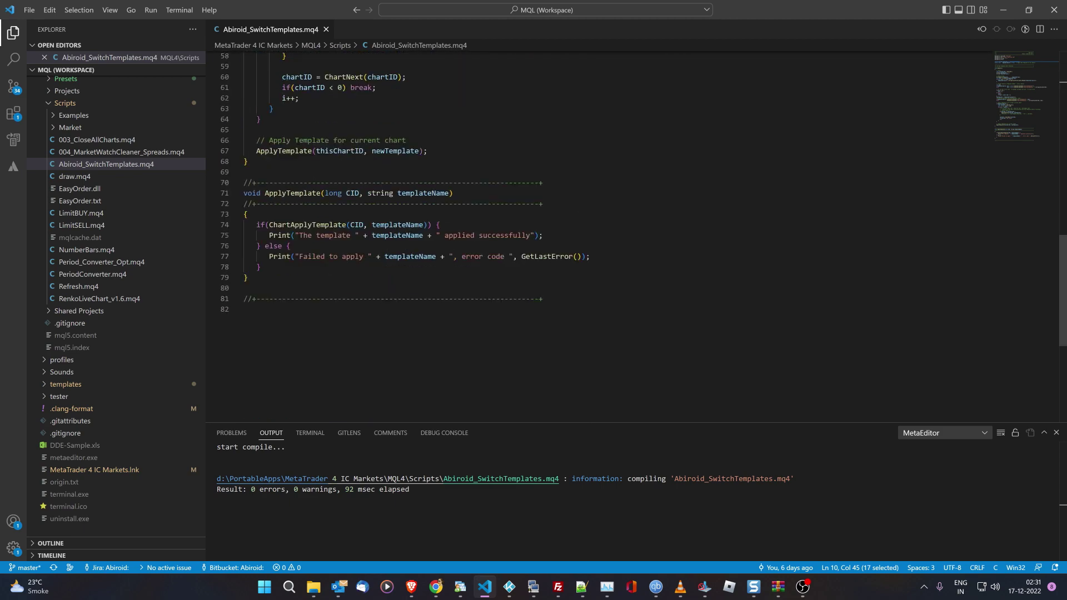
{"action": "scroll", "coordinate": [600, 233], "scroll_direction": "up", "scroll_amount": 11}
{"action": "scroll", "coordinate": [600, 233], "scroll_direction": "up", "scroll_amount": 2}
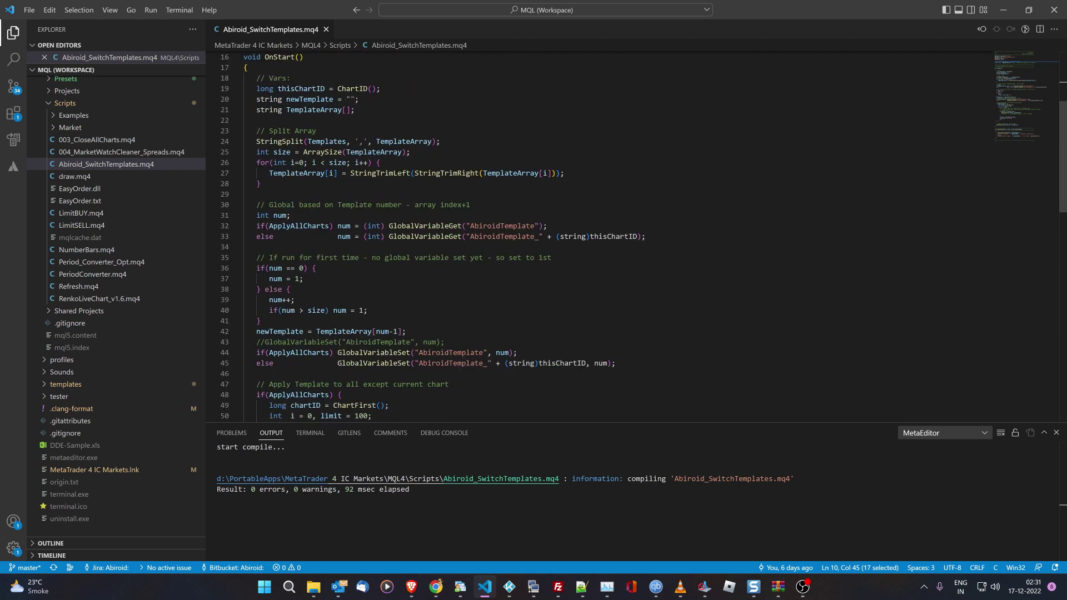
{"action": "double_click", "coordinate": [503, 226]}
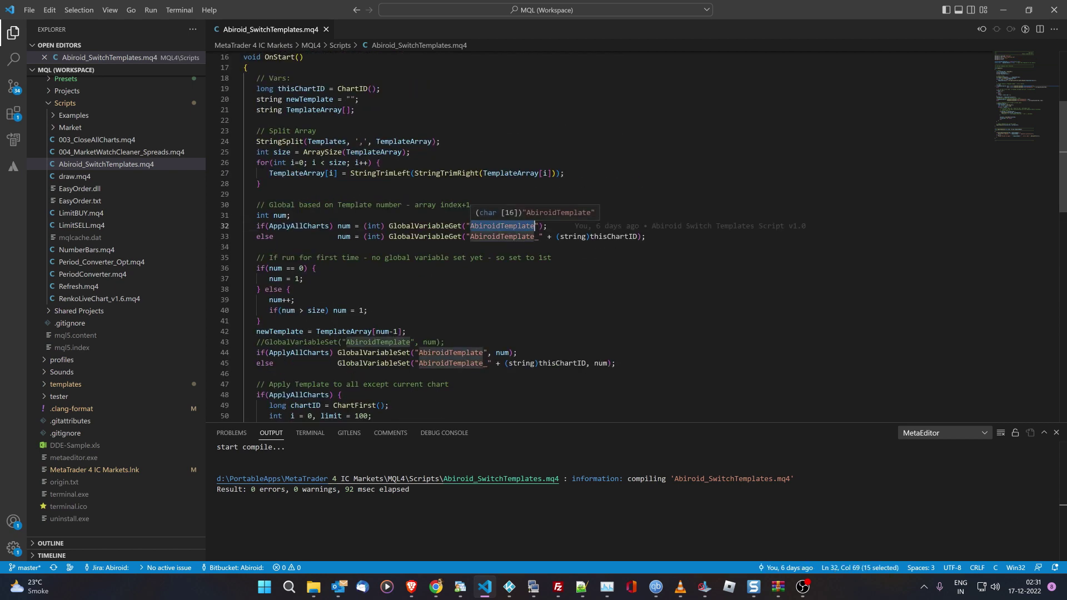
{"action": "left_click", "coordinate": [470, 226]}
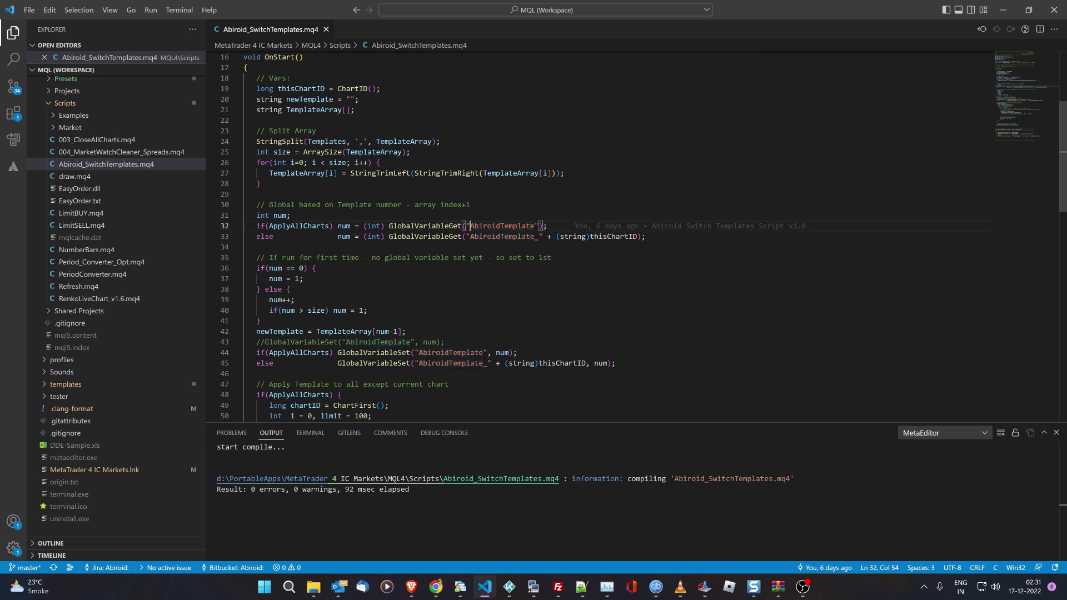
{"action": "left_click_drag", "start_coordinate": [470, 225], "coordinate": [535, 226]}
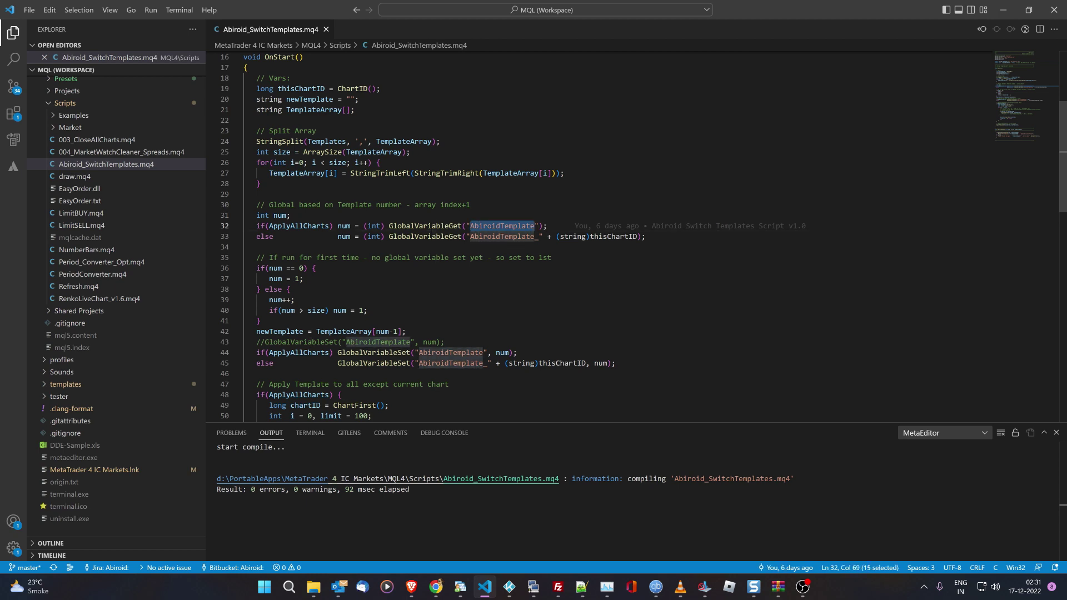
{"action": "scroll", "coordinate": [556, 236], "scroll_direction": "down", "scroll_amount": 10}
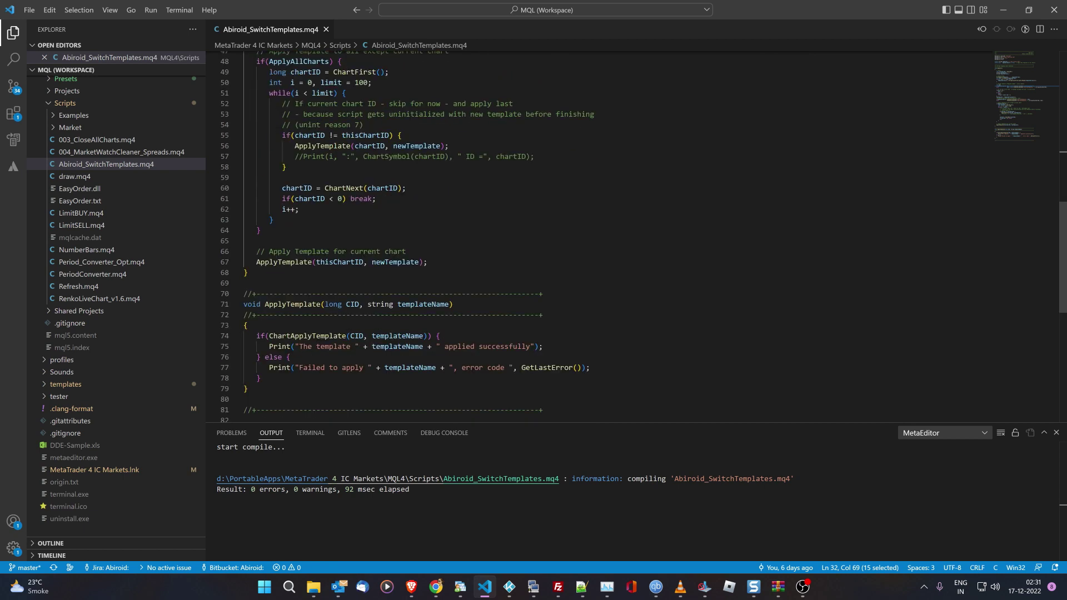
{"action": "scroll", "coordinate": [555, 237], "scroll_direction": "up", "scroll_amount": 15}
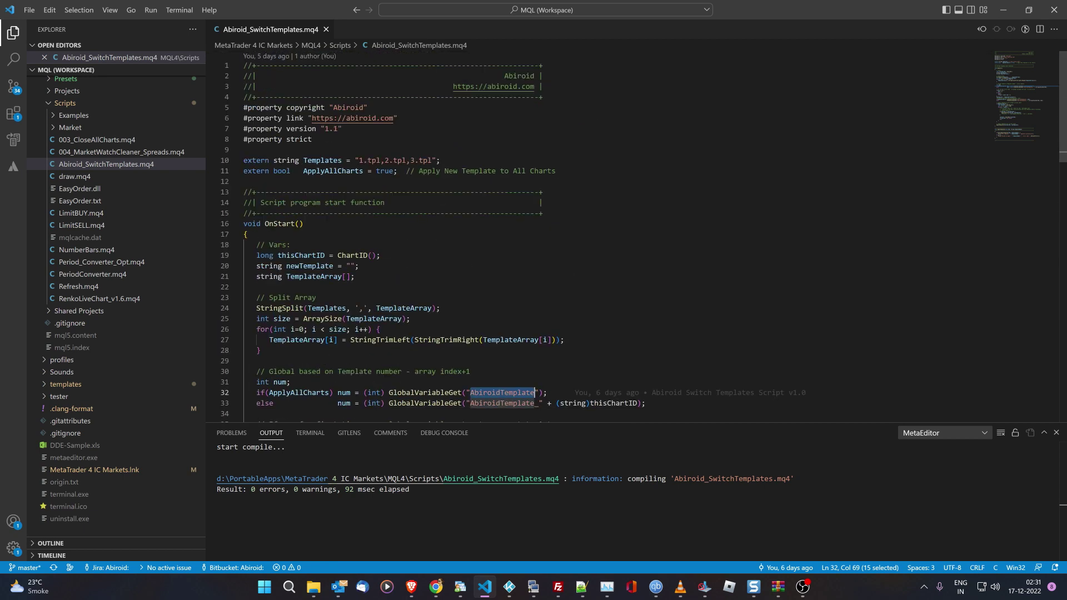
- Switch to Chrome and read the Template Switcher Script product page, covering How to Use, How It Works, Error Codes and Changelog
{"action": "left_click", "coordinate": [436, 586]}
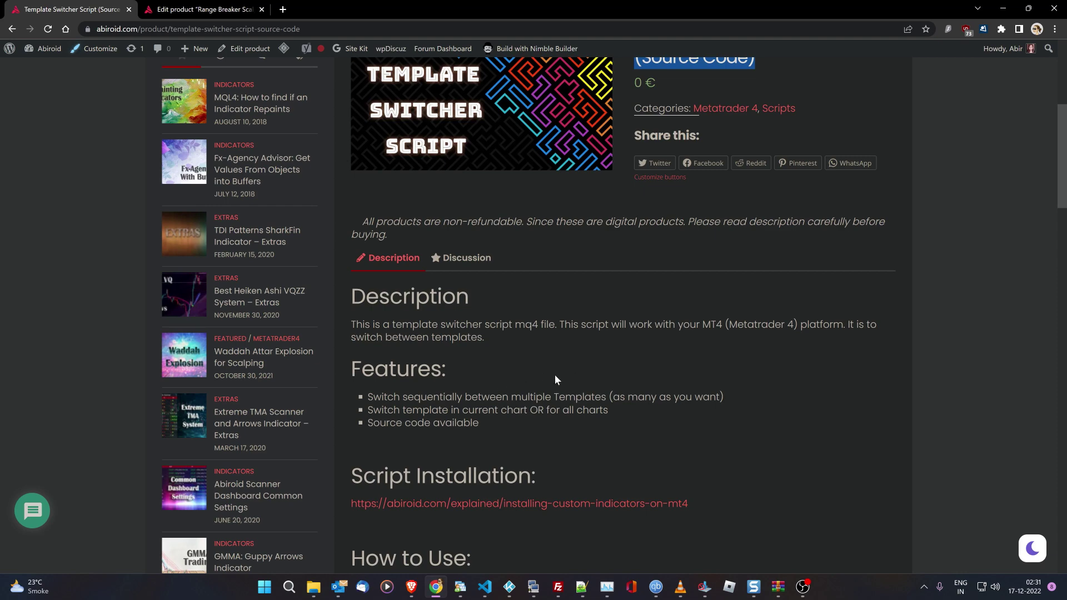
{"action": "scroll", "coordinate": [555, 374], "scroll_direction": "down", "scroll_amount": 5}
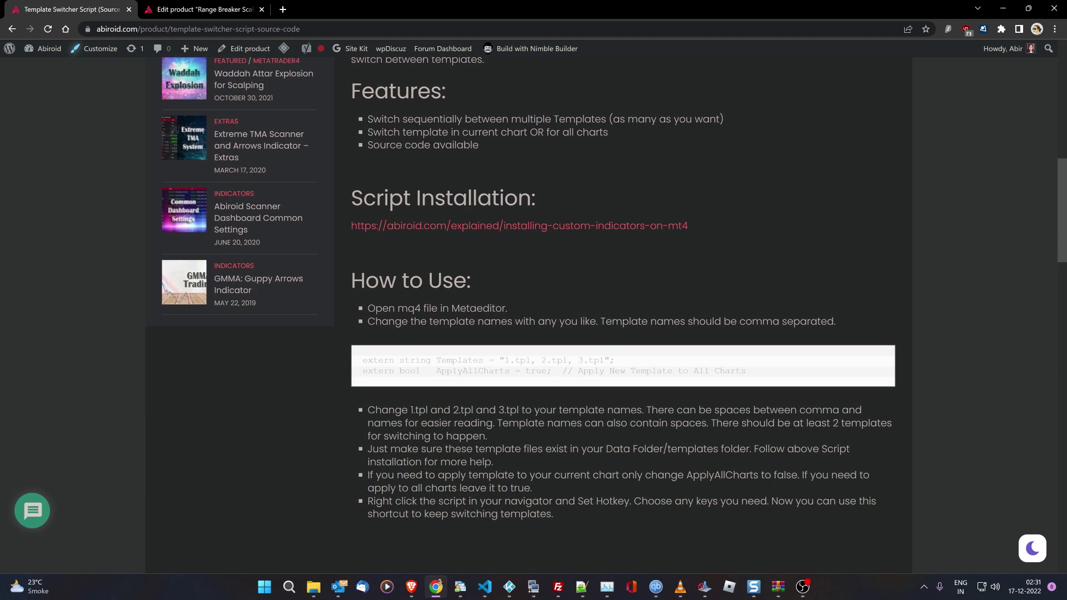
{"action": "scroll", "coordinate": [745, 462], "scroll_direction": "down", "scroll_amount": 4}
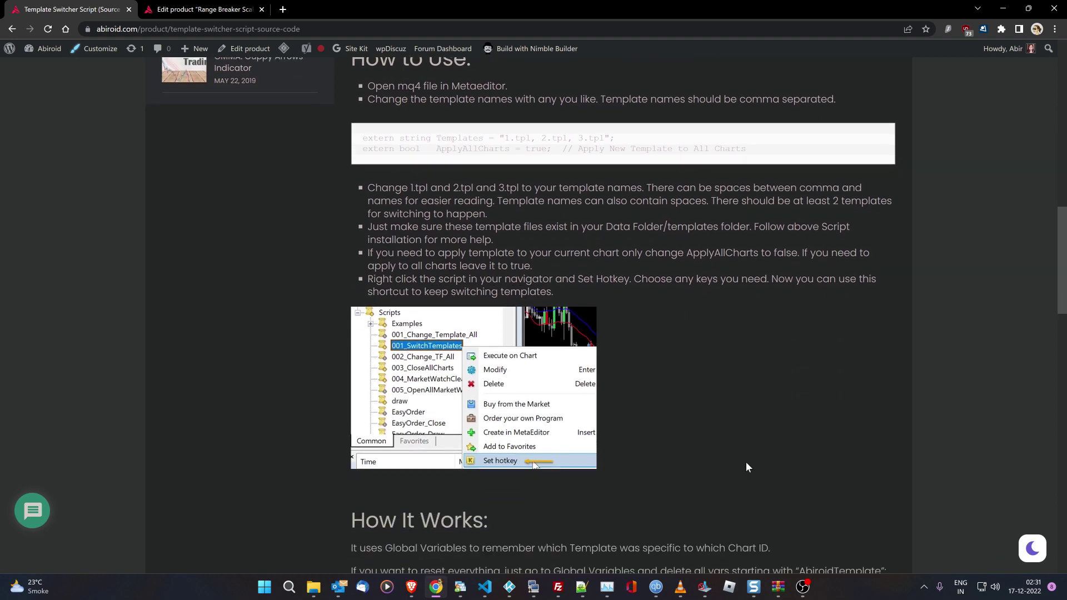
{"action": "scroll", "coordinate": [746, 467], "scroll_direction": "down", "scroll_amount": 6}
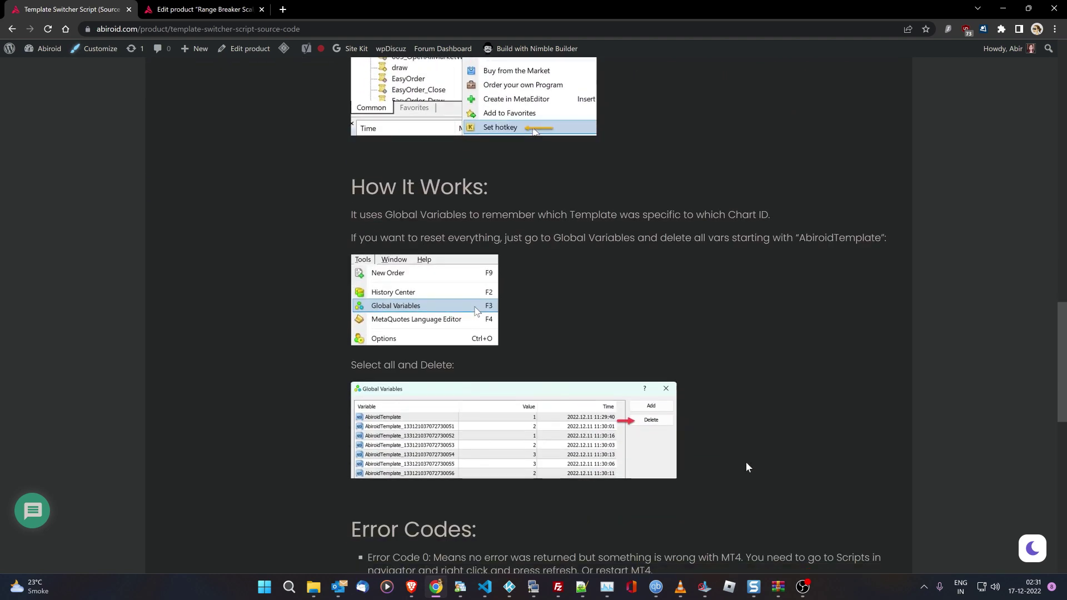
{"action": "scroll", "coordinate": [747, 467], "scroll_direction": "down", "scroll_amount": 2}
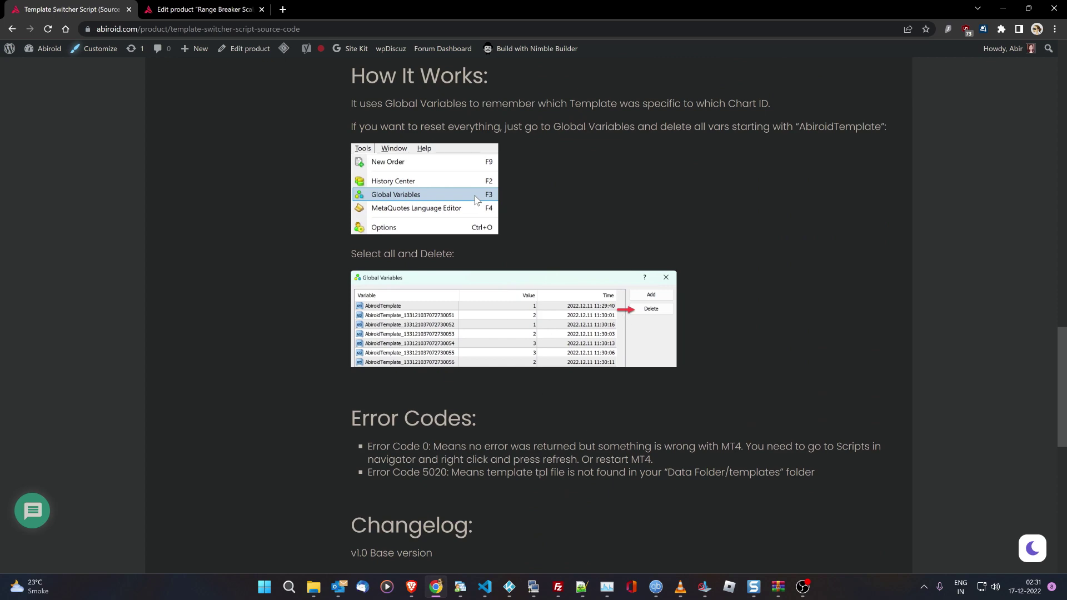
{"action": "scroll", "coordinate": [570, 475], "scroll_direction": "down", "scroll_amount": 3}
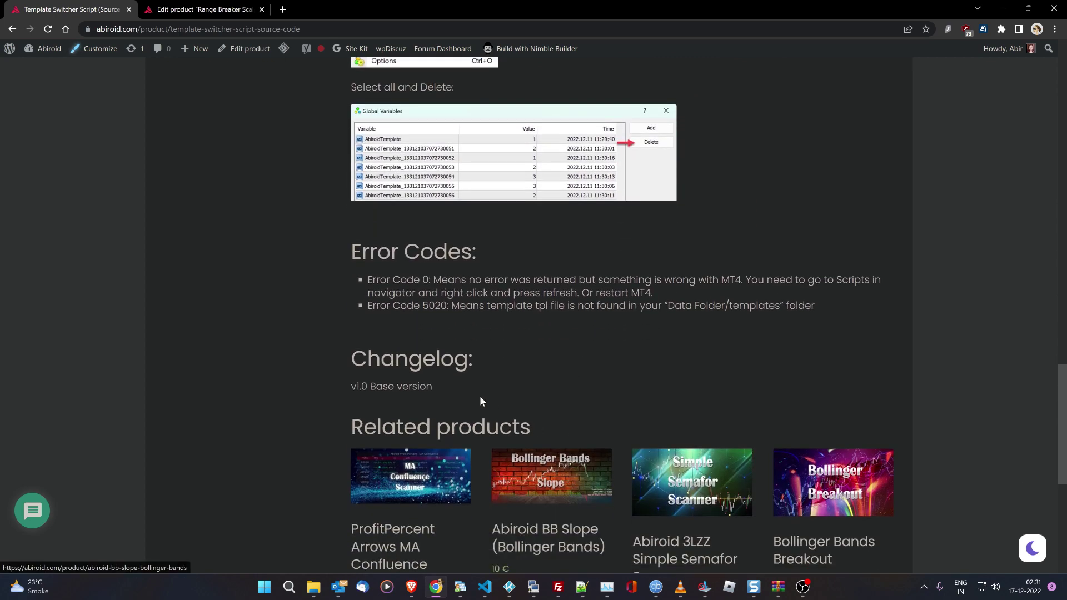
{"action": "scroll", "coordinate": [479, 396], "scroll_direction": "down", "scroll_amount": 4}
{"action": "scroll", "coordinate": [478, 398], "scroll_direction": "up", "scroll_amount": 10}
{"action": "scroll", "coordinate": [479, 408], "scroll_direction": "up", "scroll_amount": 10}
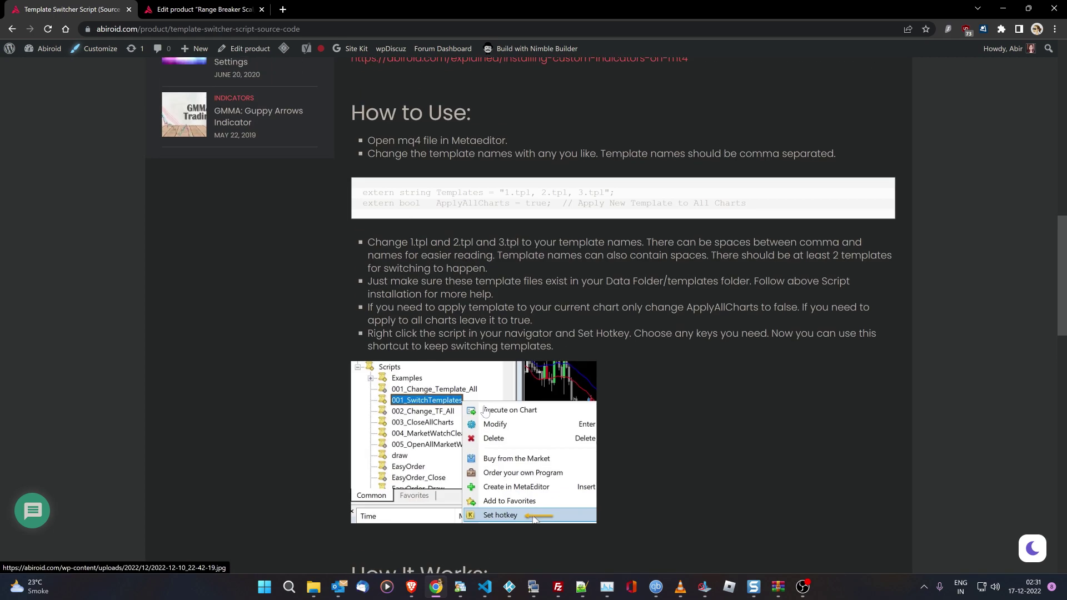